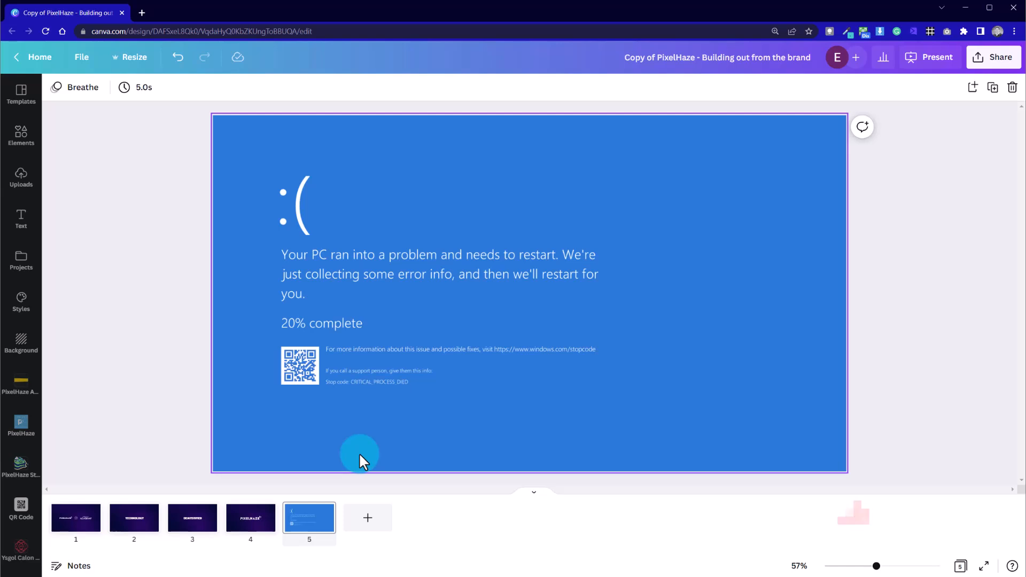
Duplicate page 5 with the blue error screen, keeping the original page 5 open for editing
{"action": "left_click", "coordinate": [345, 267]}
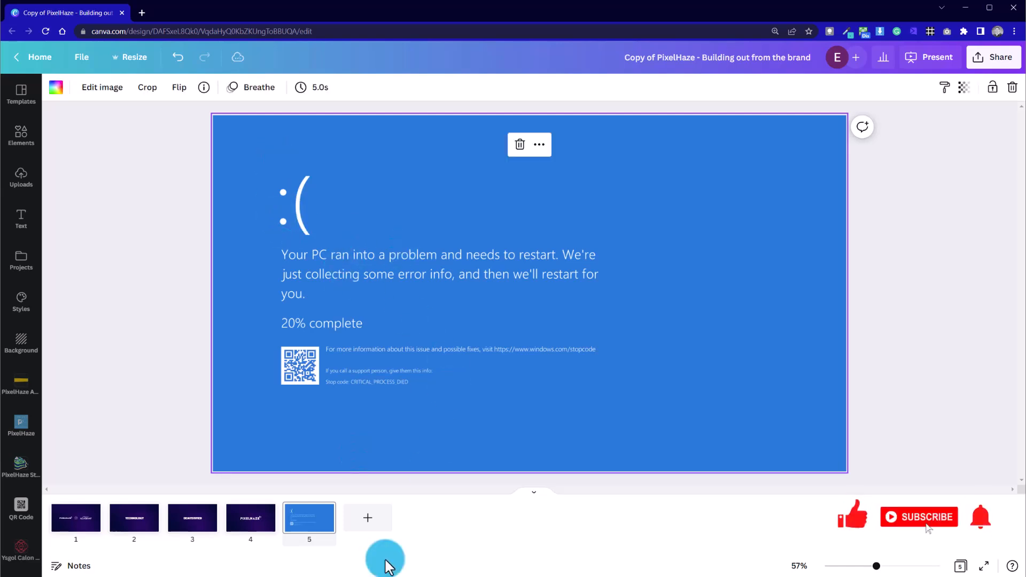
{"action": "right_click", "coordinate": [321, 532]}
{"action": "left_click", "coordinate": [378, 362]}
{"action": "left_click", "coordinate": [376, 518]}
{"action": "left_click", "coordinate": [305, 521]}
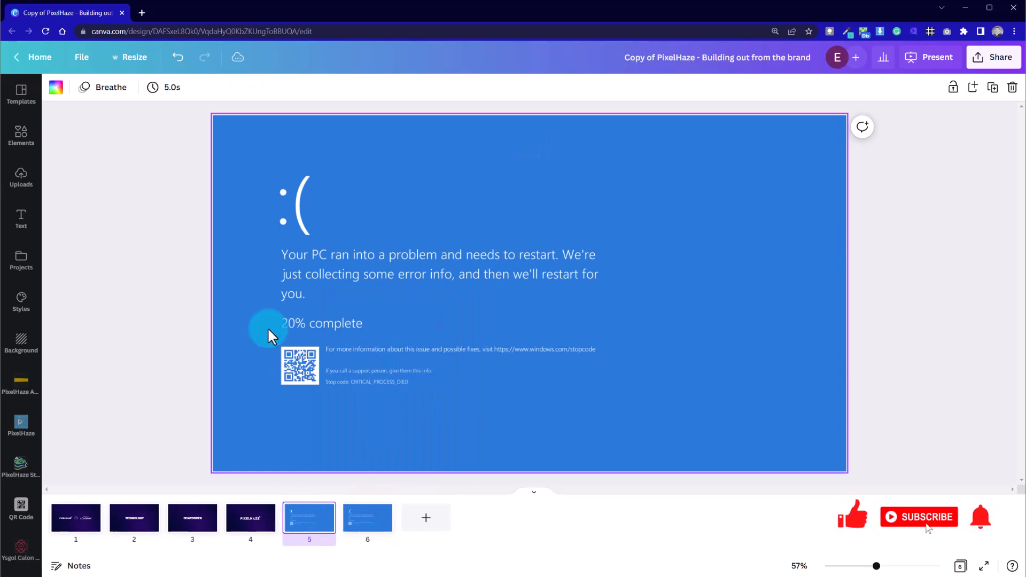
Detach the error image from page 5's background, align it with the page corner and enlarge it to fill the page
{"action": "left_click", "coordinate": [231, 303]}
{"action": "right_click", "coordinate": [403, 181]}
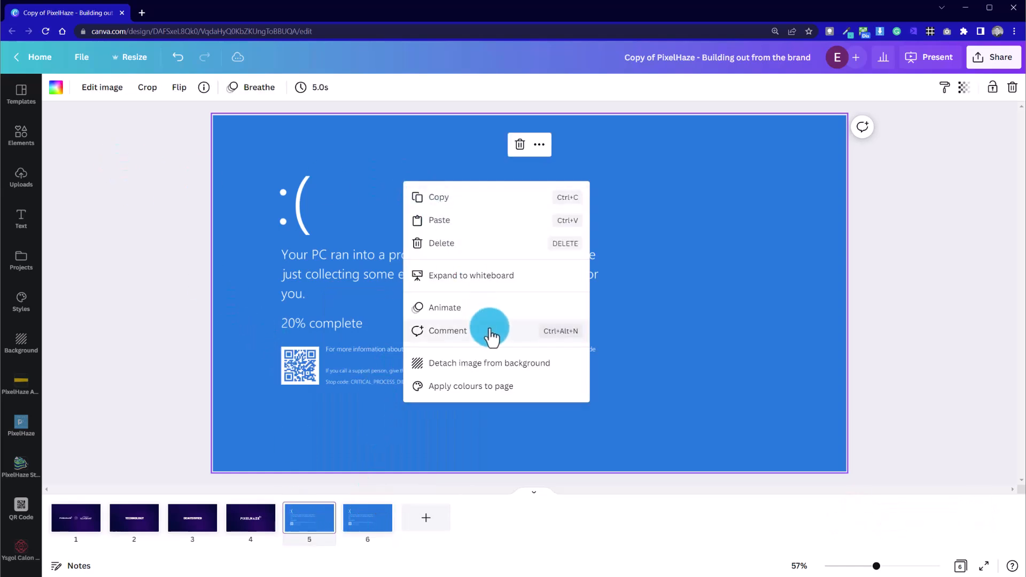
{"action": "left_click", "coordinate": [503, 369]}
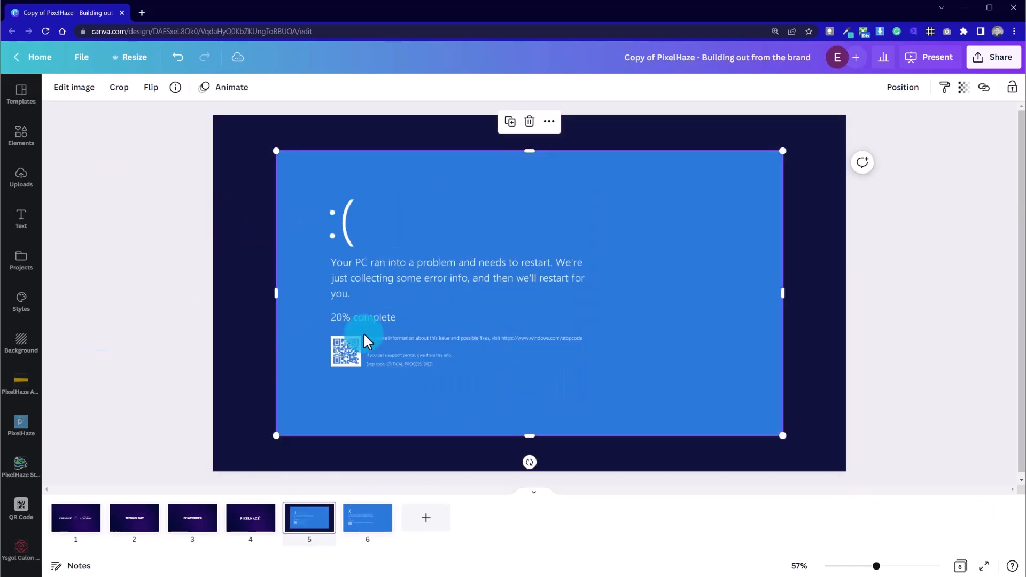
{"action": "left_click_drag", "start_coordinate": [371, 350], "coordinate": [311, 322]}
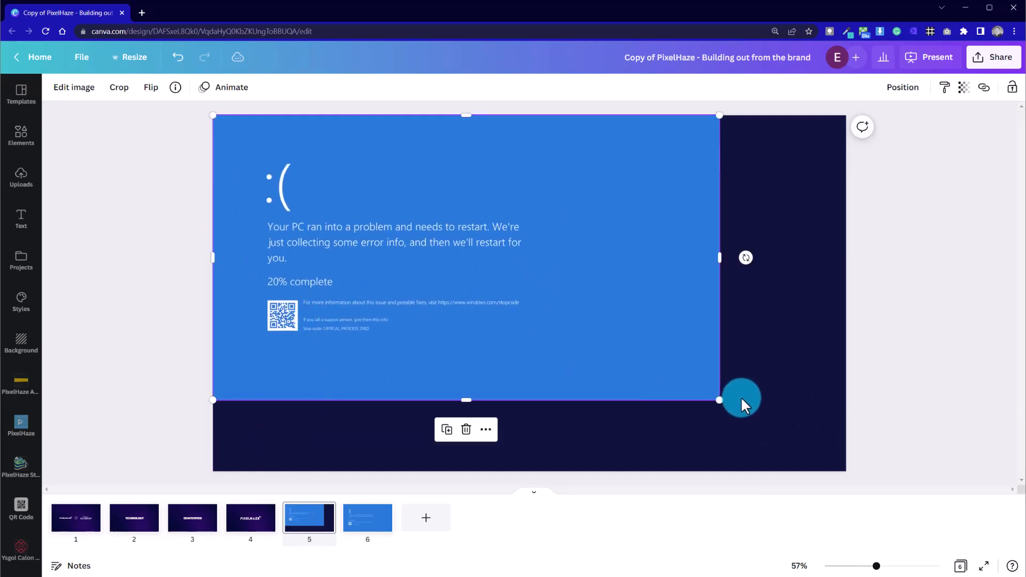
{"action": "left_click_drag", "start_coordinate": [719, 400], "coordinate": [847, 476]}
{"action": "left_click", "coordinate": [540, 342]}
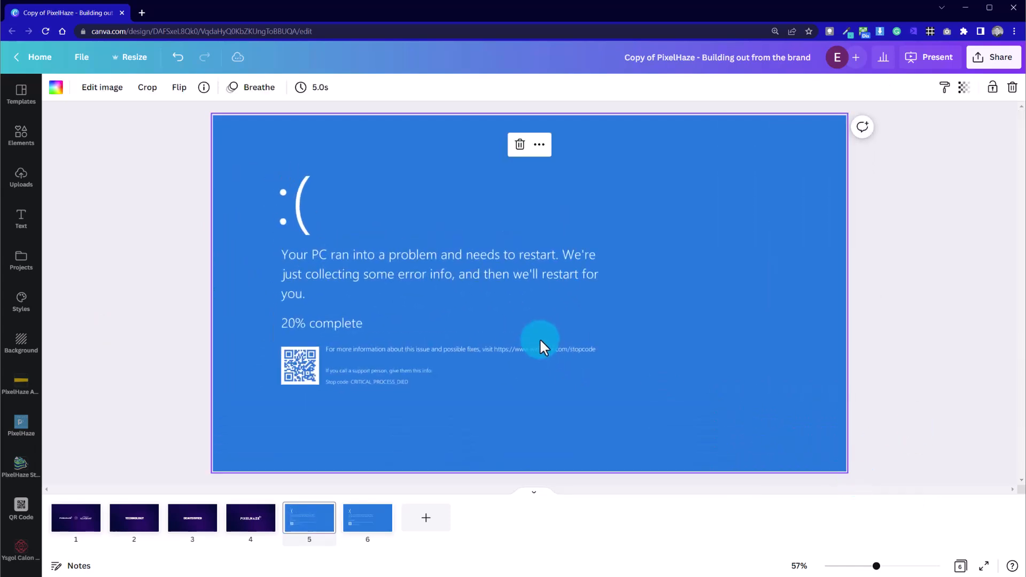
Detach the error-screen image from page 5's background so it is a separate element
{"action": "right_click", "coordinate": [509, 183]}
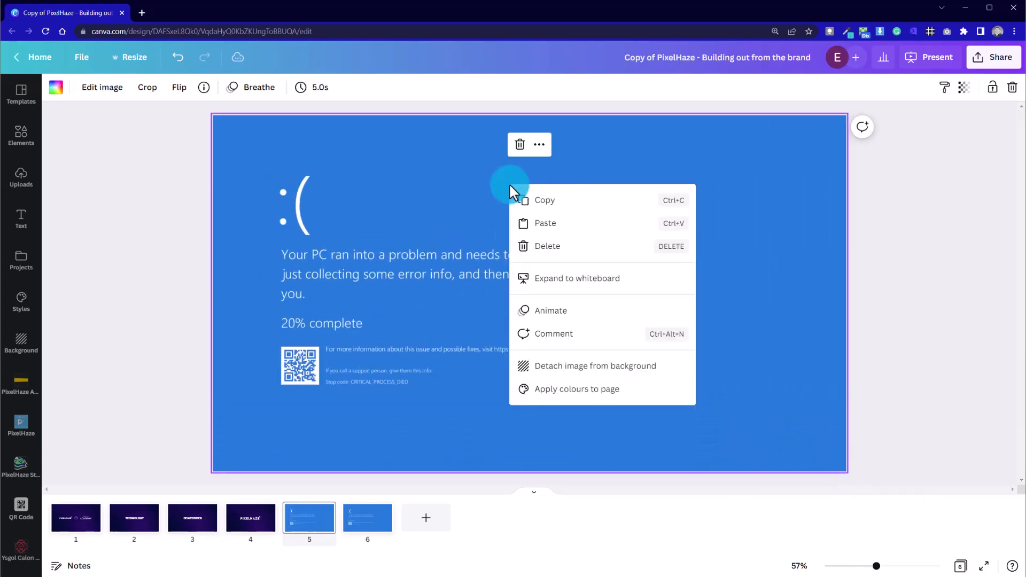
{"action": "left_click", "coordinate": [602, 378]}
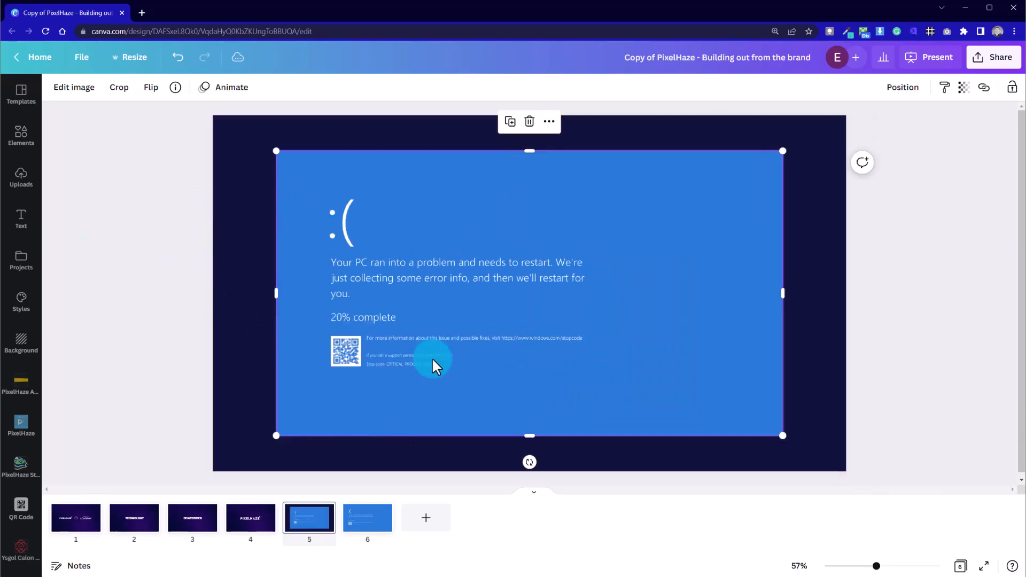
{"action": "left_click", "coordinate": [249, 239]}
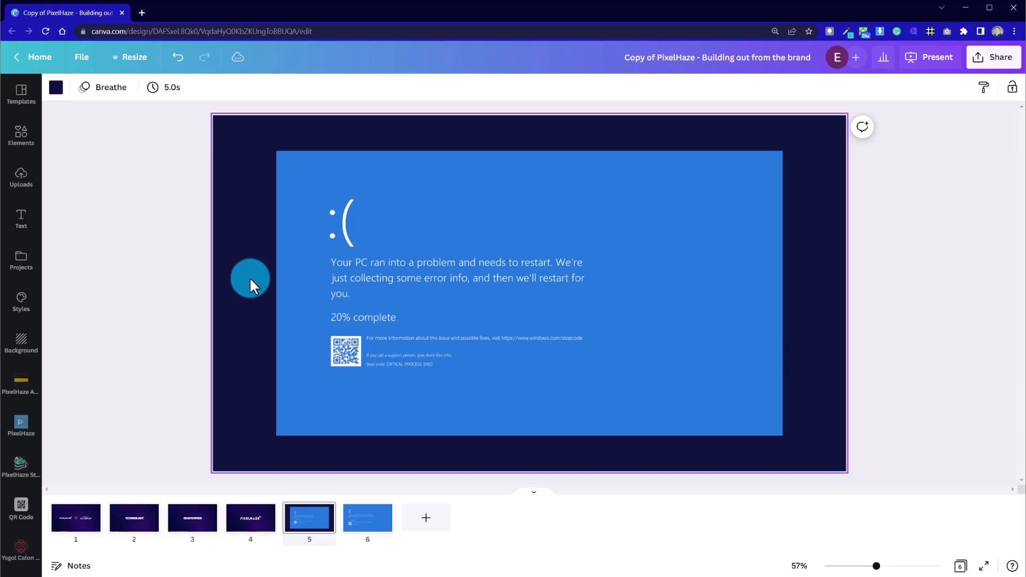
{"action": "key", "text": "Delete"}
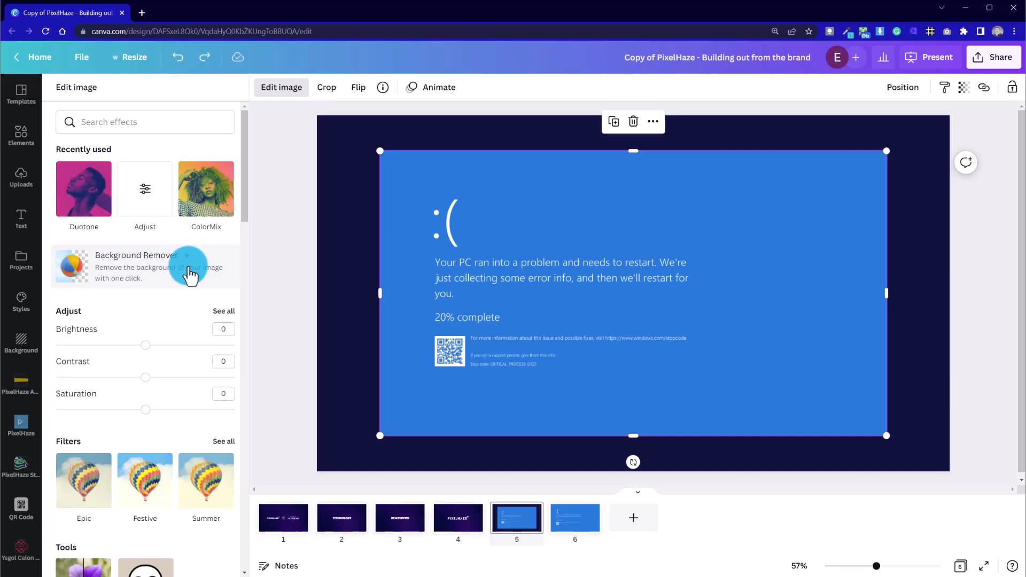
Apply Background Remover to the error image and crop off its lower part with the QR code and support text
{"action": "left_click", "coordinate": [164, 277]}
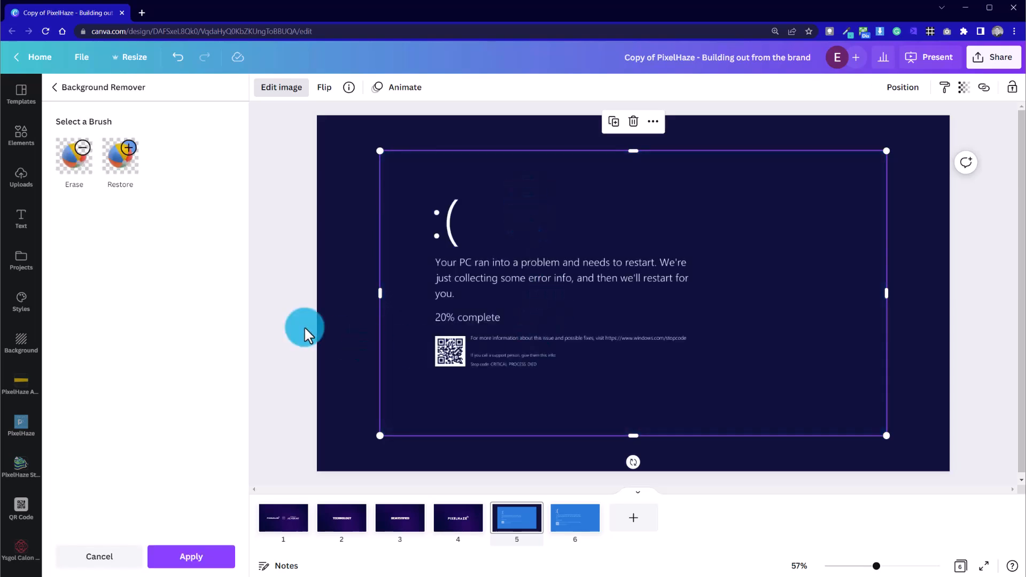
{"action": "left_click", "coordinate": [192, 556]}
{"action": "left_click_drag", "start_coordinate": [531, 437], "coordinate": [530, 334]}
{"action": "left_click", "coordinate": [462, 406]}
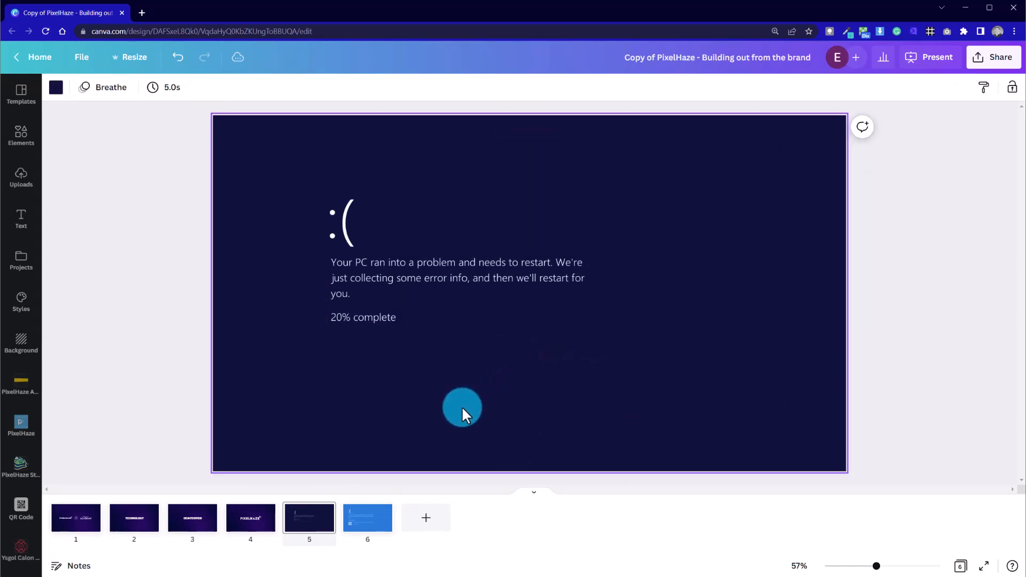
Move the cropped error image to the page edge, enlarge it to the full page width and lower it slightly
{"action": "left_click_drag", "start_coordinate": [356, 257], "coordinate": [297, 229]}
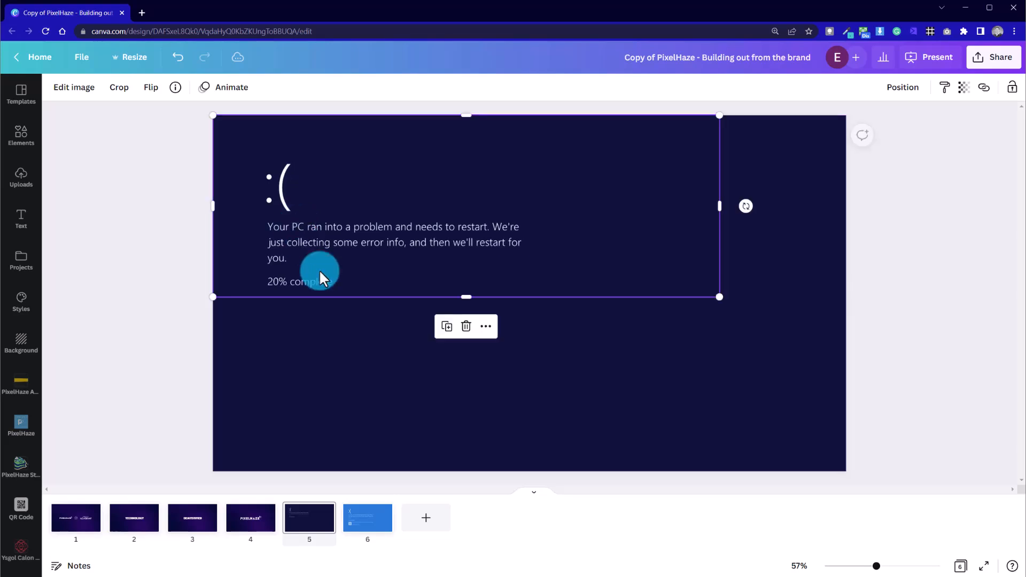
{"action": "mouse_move", "coordinate": [464, 298]}
{"action": "left_mouse_down"}
{"action": "mouse_move", "coordinate": [451, 392]}
{"action": "mouse_move", "coordinate": [449, 296]}
{"action": "left_mouse_up"}
{"action": "left_click_drag", "start_coordinate": [718, 296], "coordinate": [826, 395]}
{"action": "left_click_drag", "start_coordinate": [649, 261], "coordinate": [641, 282]}
{"action": "left_click", "coordinate": [626, 412]}
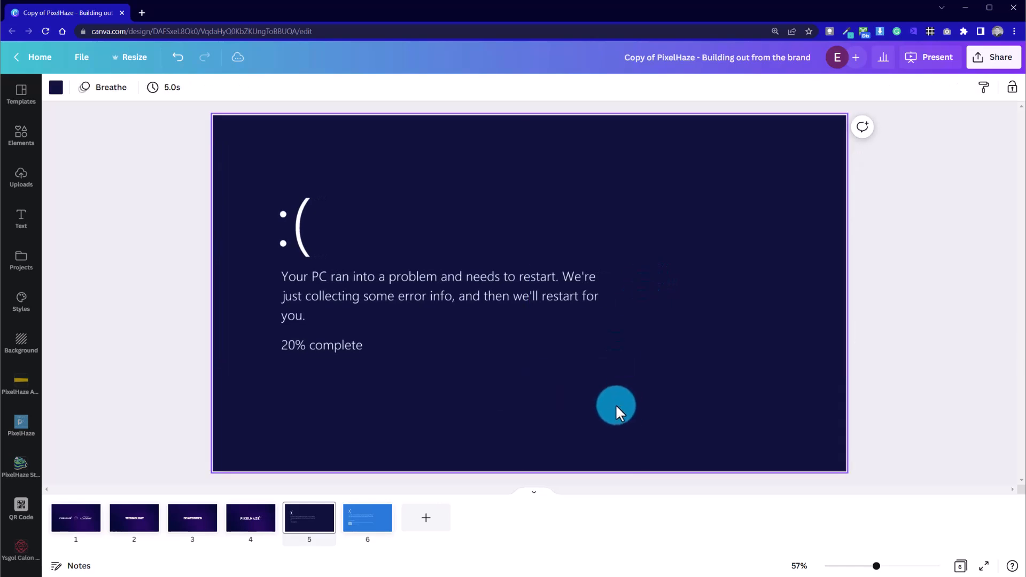
Duplicate page 5 with the transparent error text
{"action": "left_click", "coordinate": [381, 527]}
{"action": "left_click", "coordinate": [439, 437]}
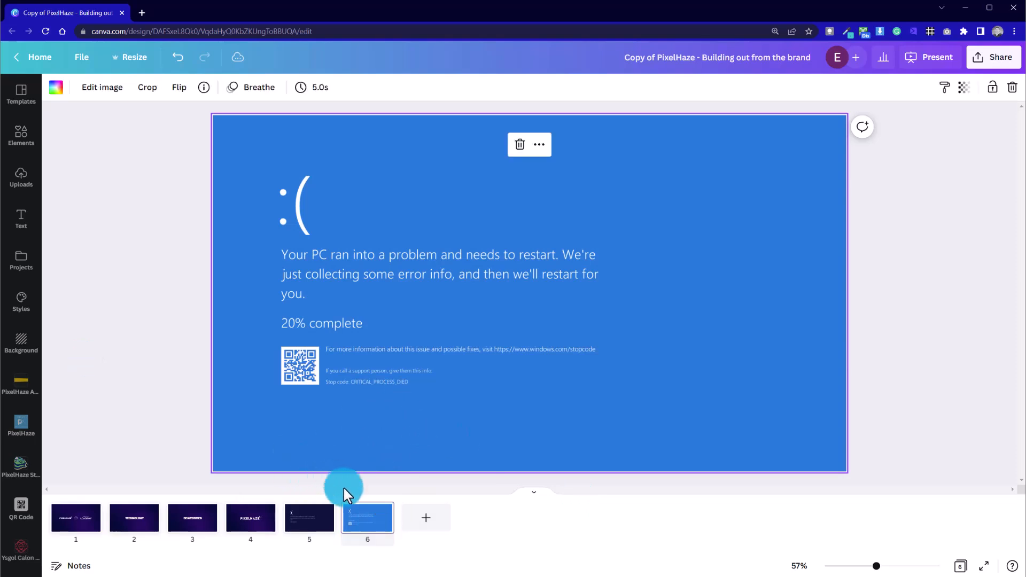
{"action": "left_click", "coordinate": [324, 514]}
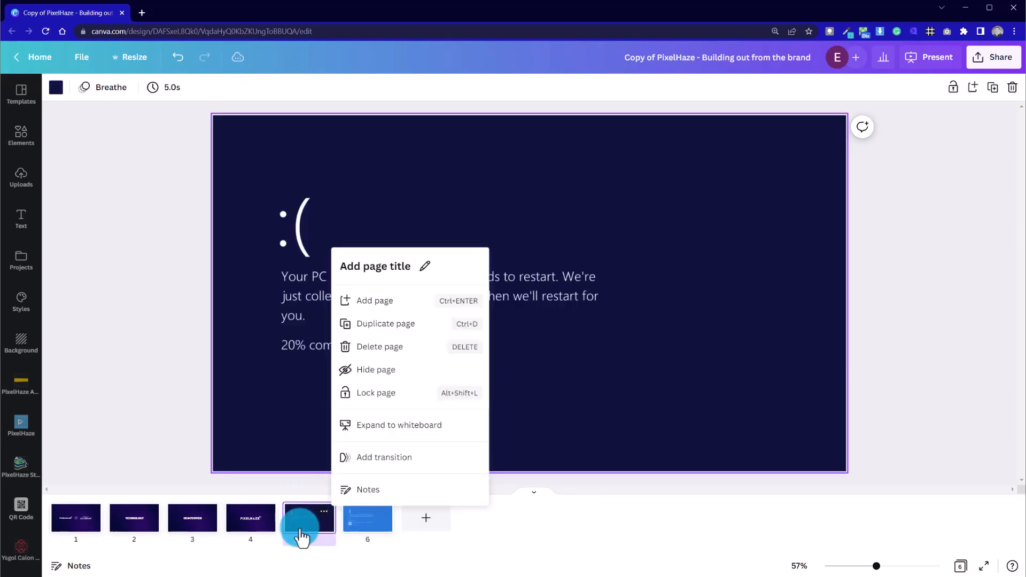
{"action": "left_click", "coordinate": [393, 324]}
Sample the blue from page 7's error image and use #2A79DA as that page's solid background colour
{"action": "left_click", "coordinate": [455, 512]}
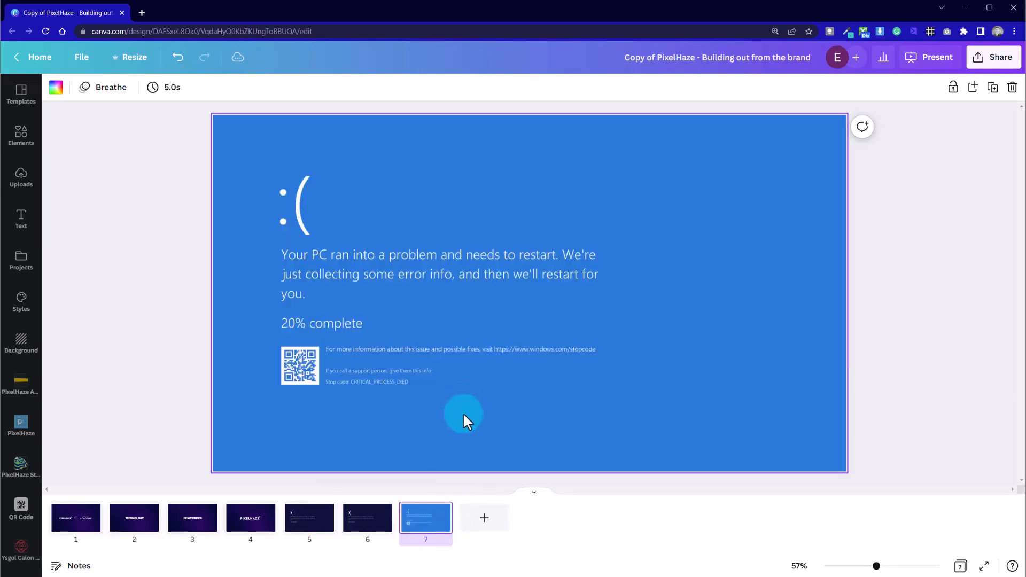
{"action": "left_click", "coordinate": [403, 334]}
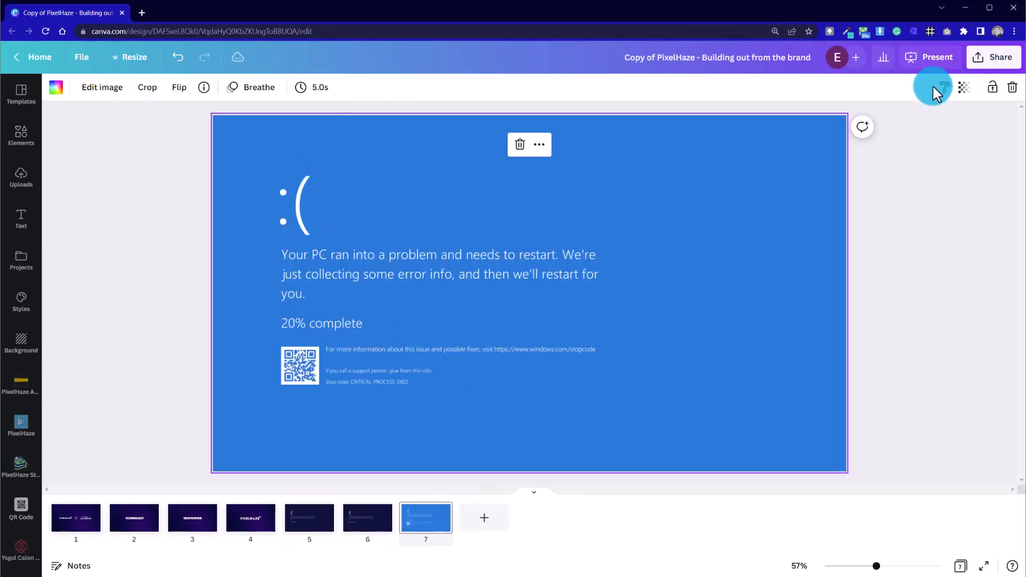
{"action": "left_click", "coordinate": [56, 88]}
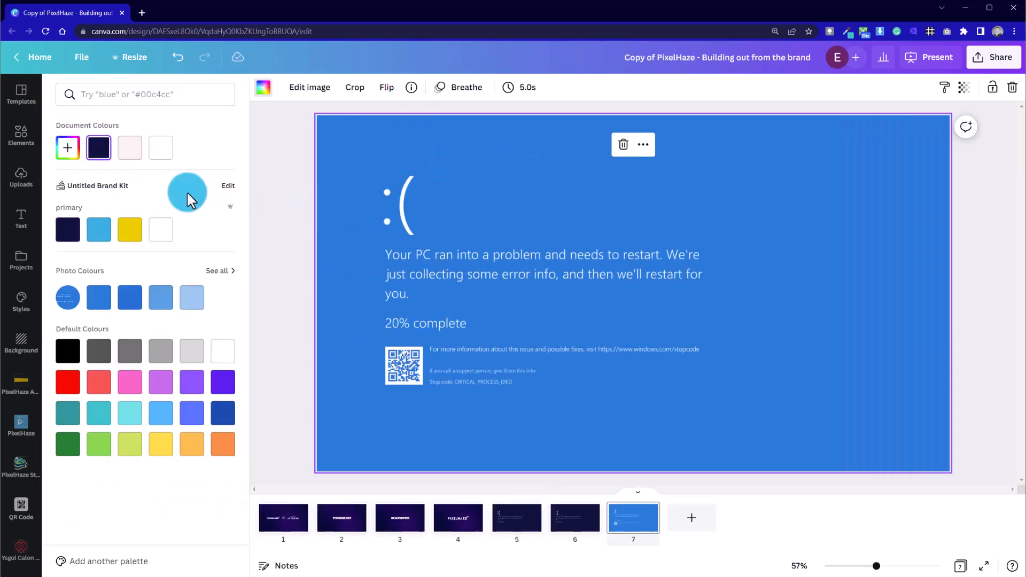
{"action": "left_click", "coordinate": [67, 148]}
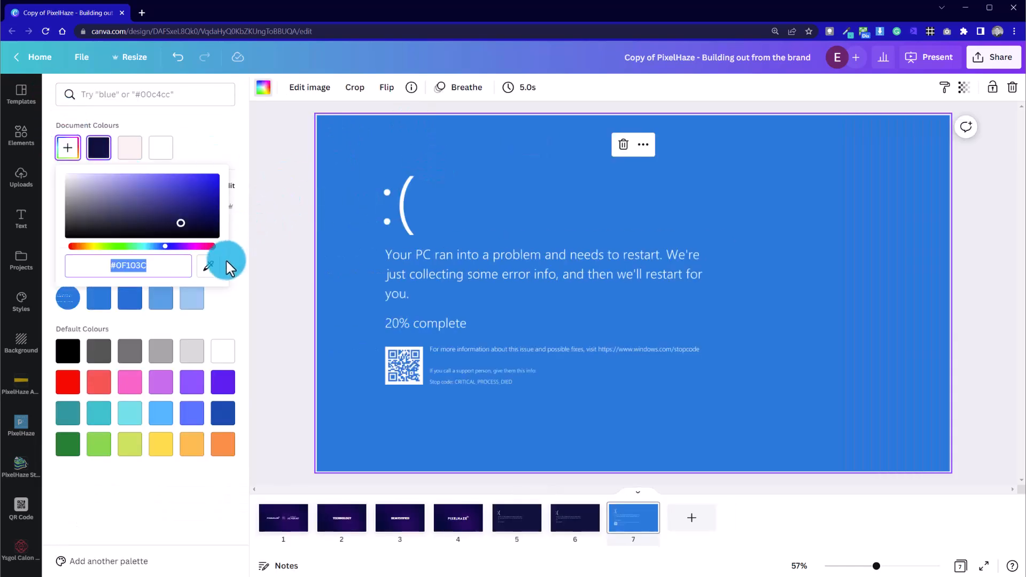
{"action": "left_click", "coordinate": [207, 265]}
{"action": "left_click", "coordinate": [534, 154]}
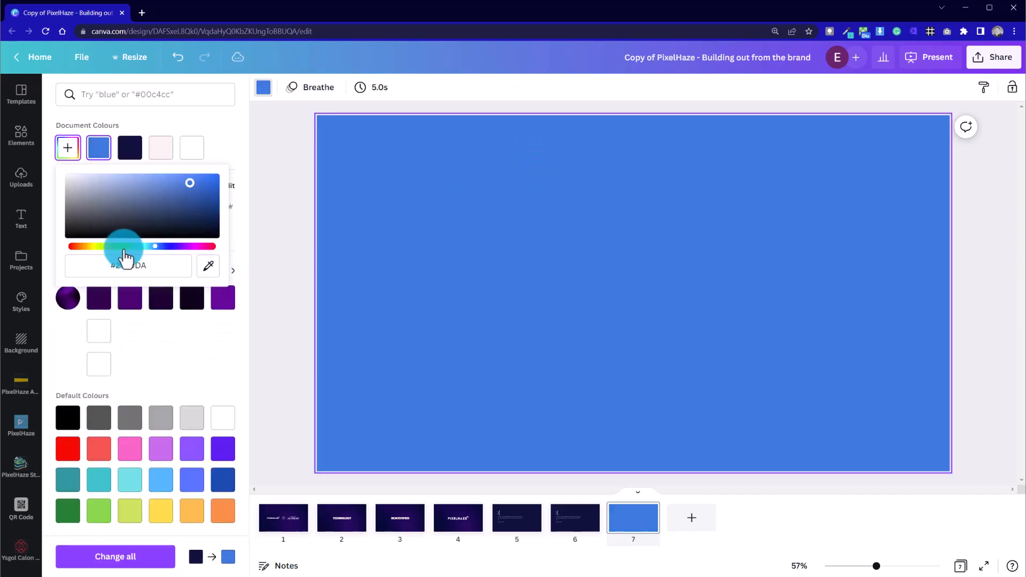
{"action": "left_click", "coordinate": [130, 266]}
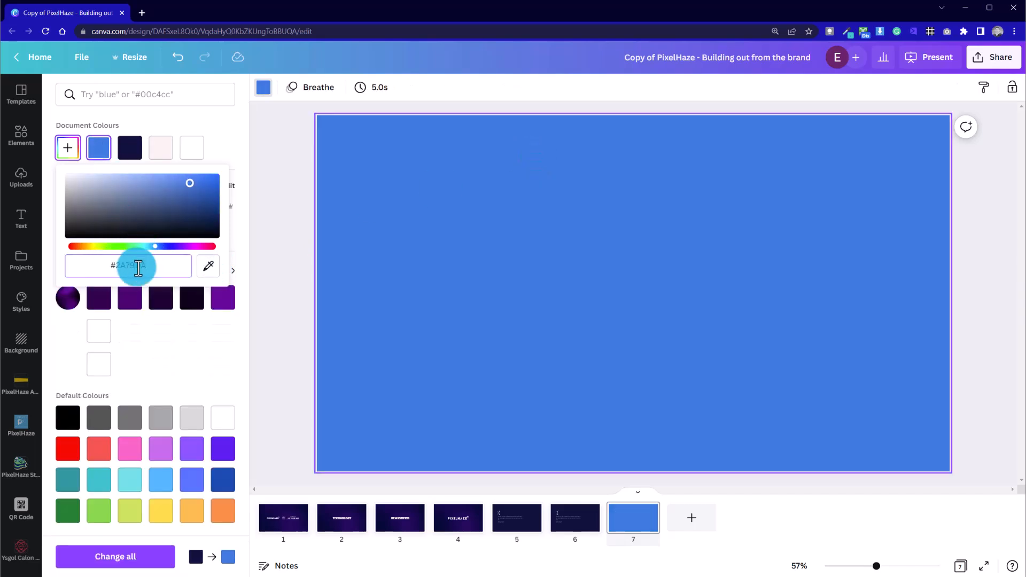
{"action": "left_click_drag", "start_coordinate": [145, 266], "coordinate": [112, 266]}
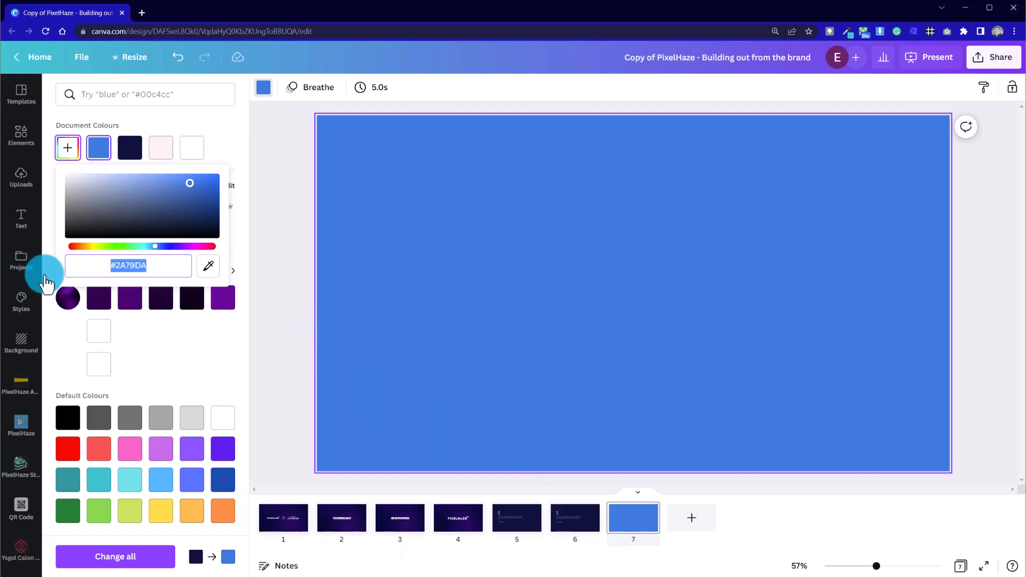
{"action": "left_click", "coordinate": [308, 371]}
Set page 5's background to the sampled blue from the document colours
{"action": "left_click", "coordinate": [374, 524]}
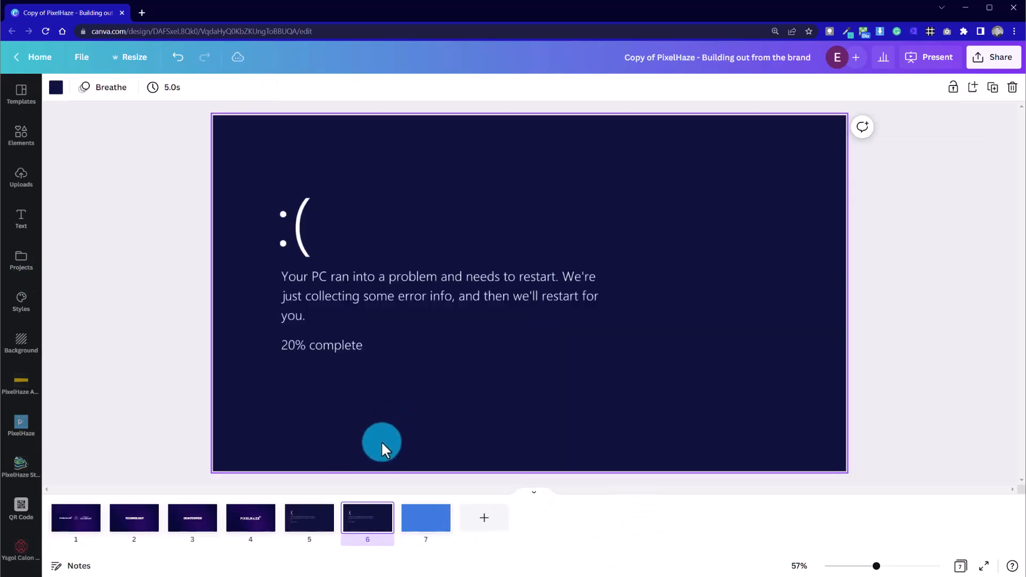
{"action": "left_click", "coordinate": [309, 519]}
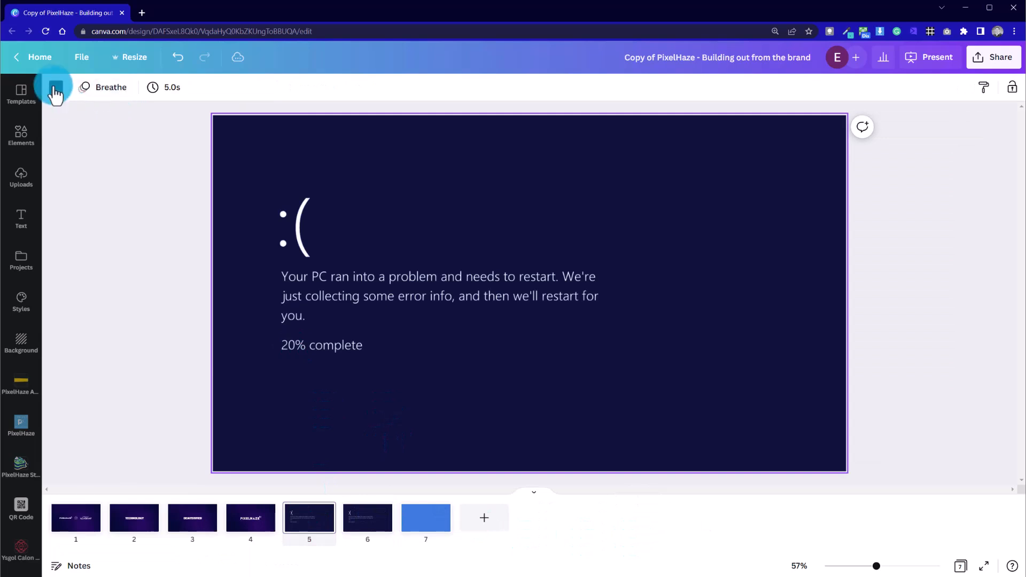
{"action": "left_click", "coordinate": [56, 88]}
{"action": "left_click", "coordinate": [130, 147]}
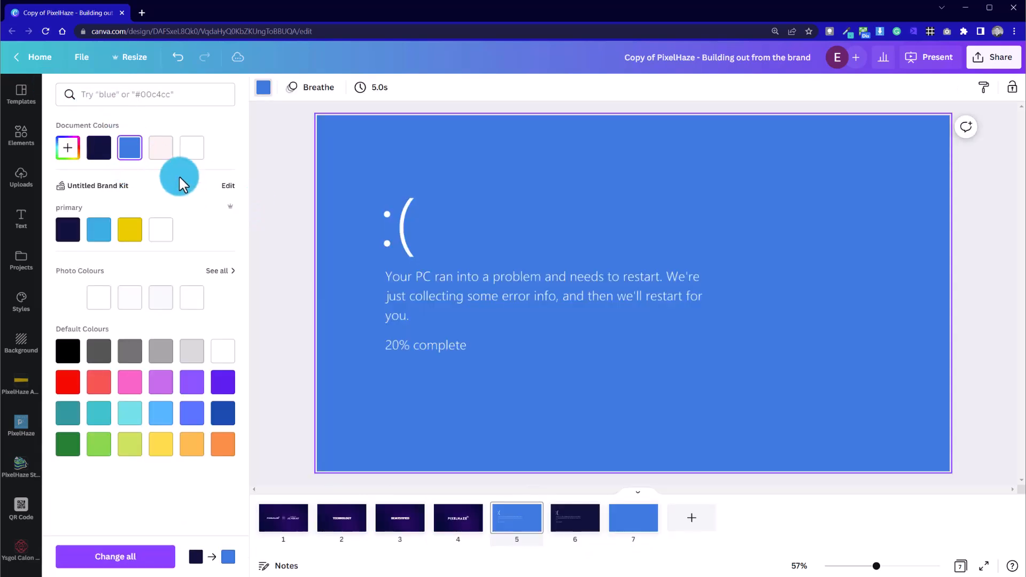
{"action": "left_click", "coordinate": [270, 152]}
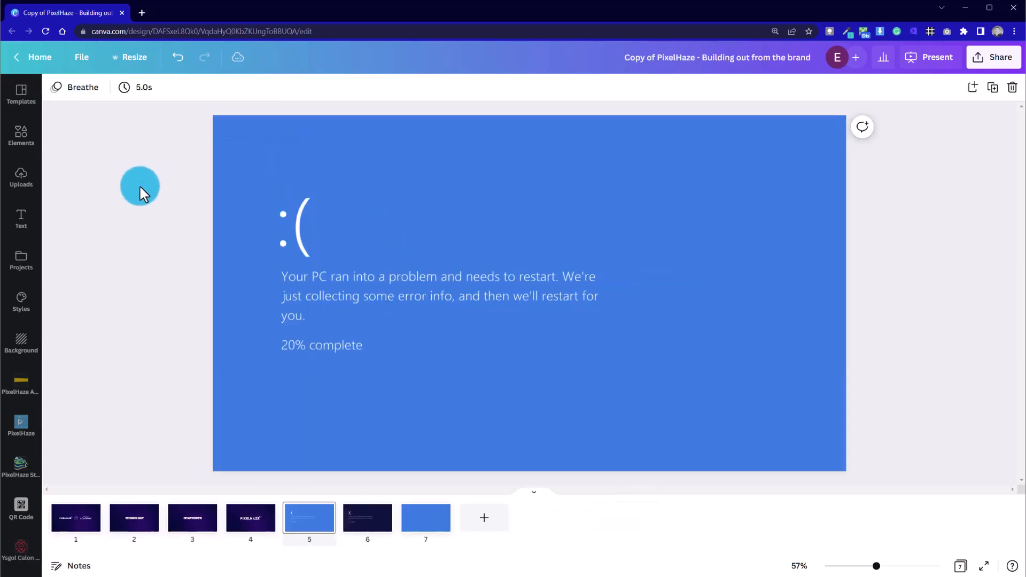
{"action": "left_click", "coordinate": [426, 518]}
{"action": "left_click", "coordinate": [393, 412]}
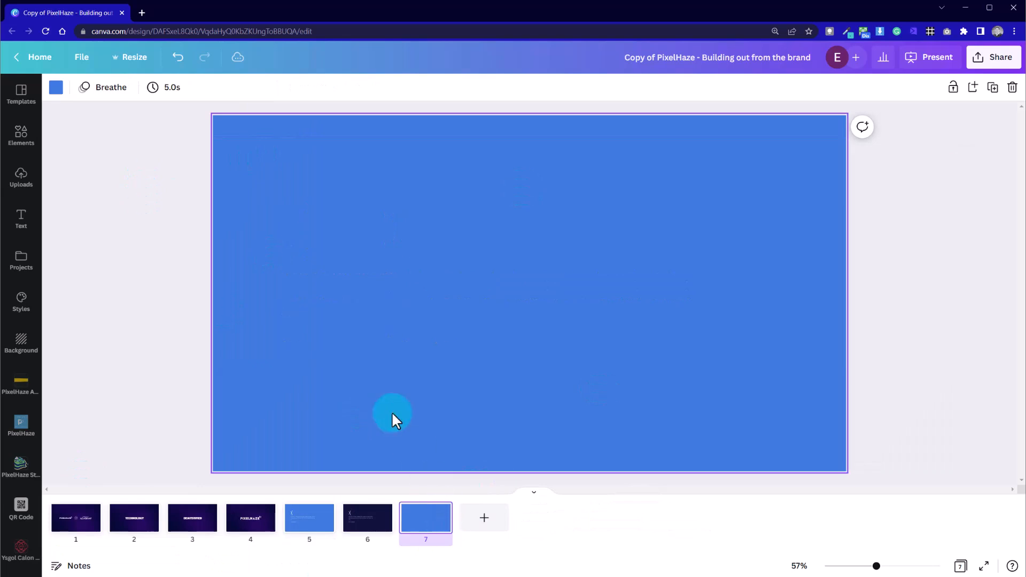
{"action": "key", "text": "Delete"}
{"action": "key", "text": "ctrl+z"}
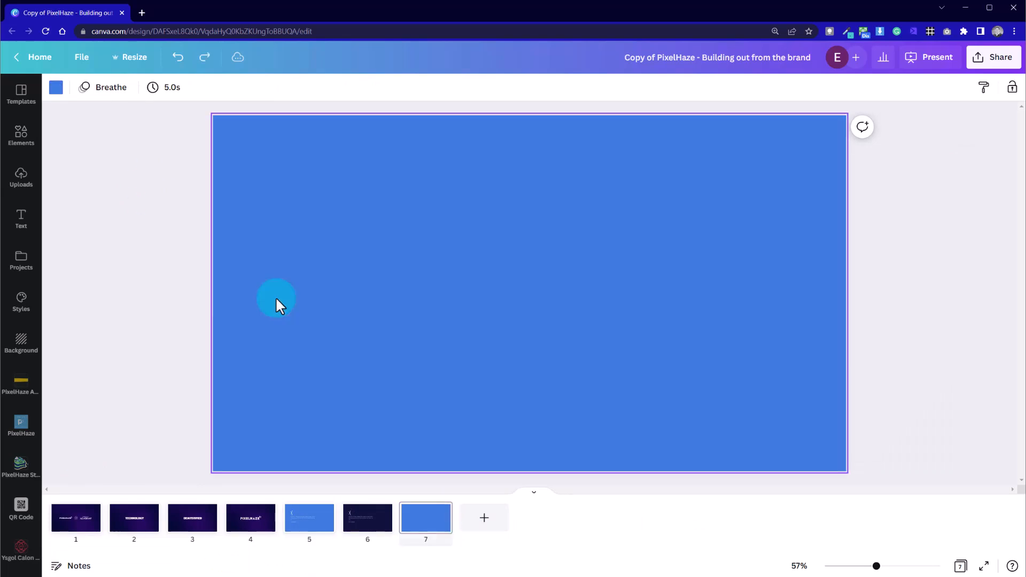
Delete the plain blue page 7
{"action": "left_click", "coordinate": [493, 369]}
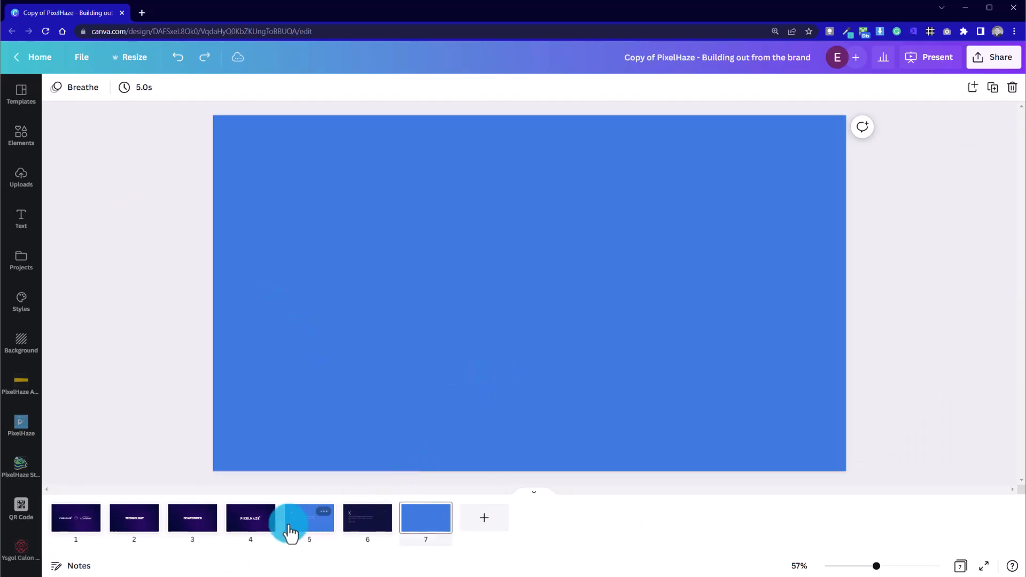
{"action": "left_click", "coordinate": [315, 531]}
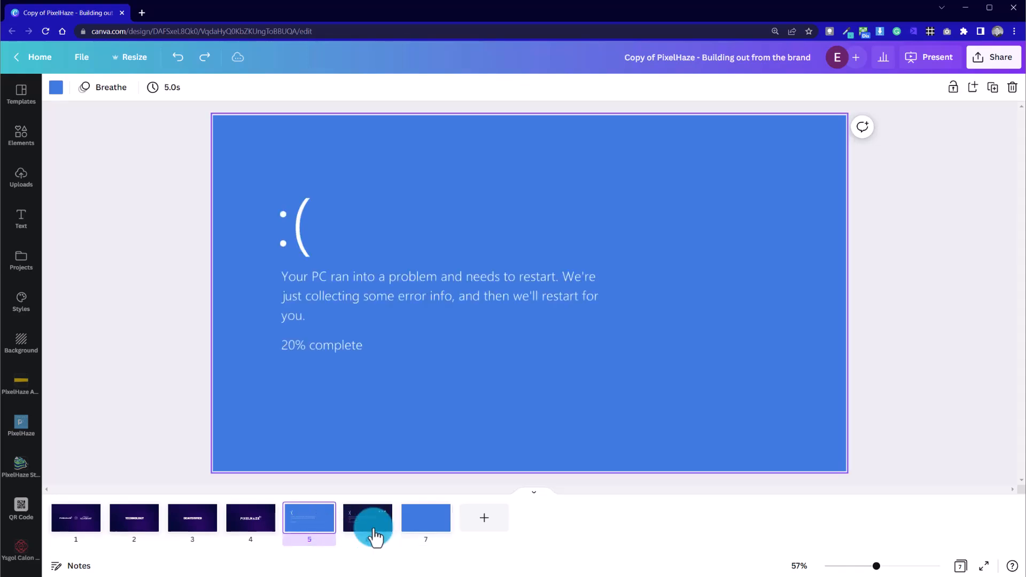
{"action": "left_click", "coordinate": [377, 535]}
{"action": "left_click", "coordinate": [430, 514]}
{"action": "key", "text": "Delete"}
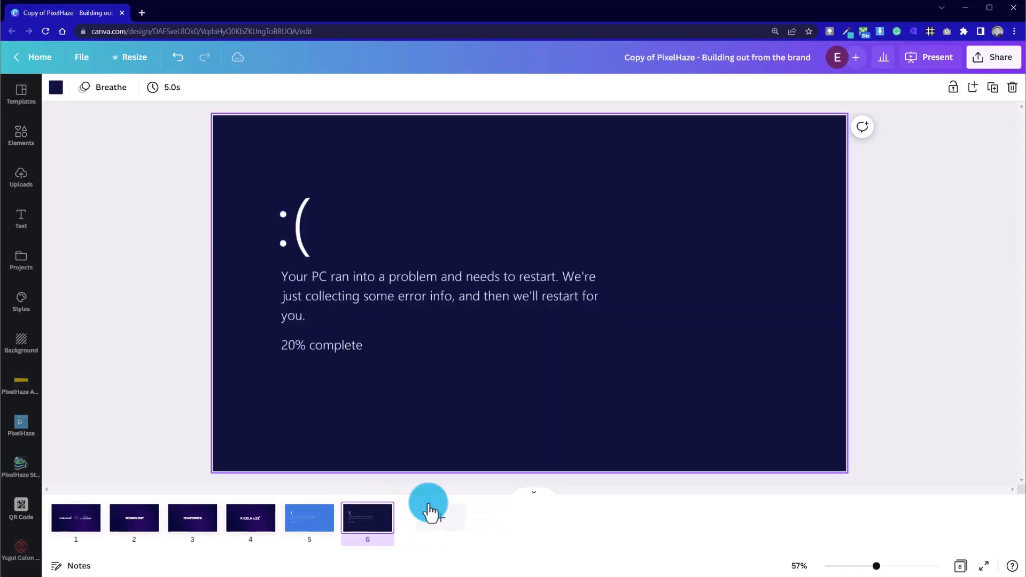
Set page 6's background to the default bright red
{"action": "left_click", "coordinate": [251, 428]}
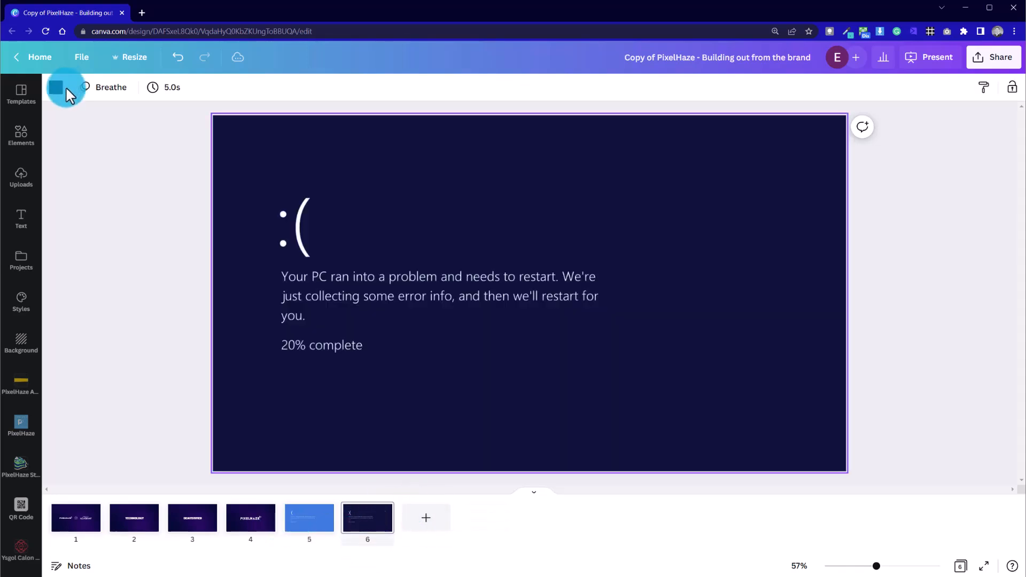
{"action": "left_click", "coordinate": [58, 91]}
{"action": "left_click", "coordinate": [72, 383]}
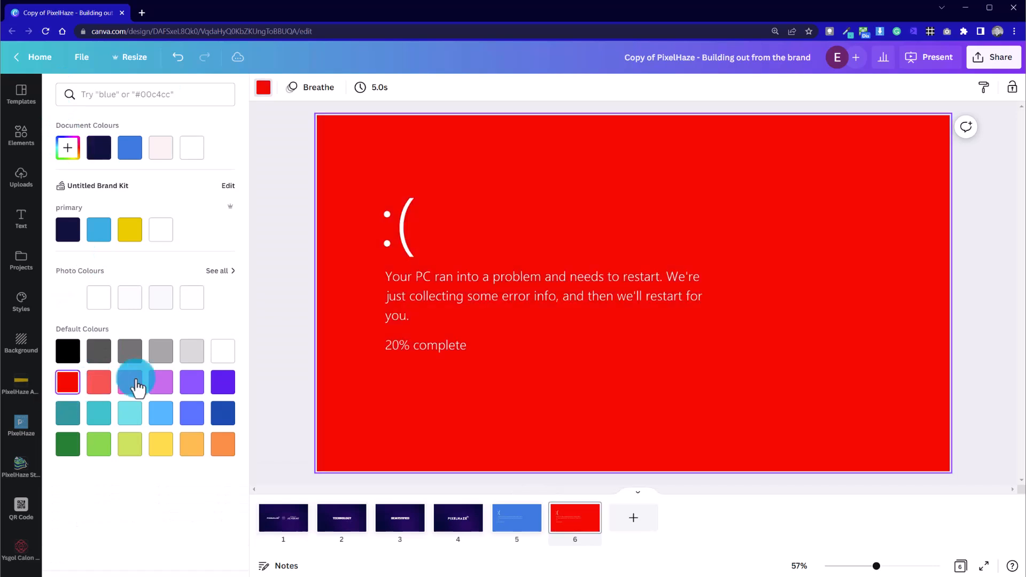
{"action": "left_click", "coordinate": [269, 225]}
{"action": "left_click", "coordinate": [155, 258]}
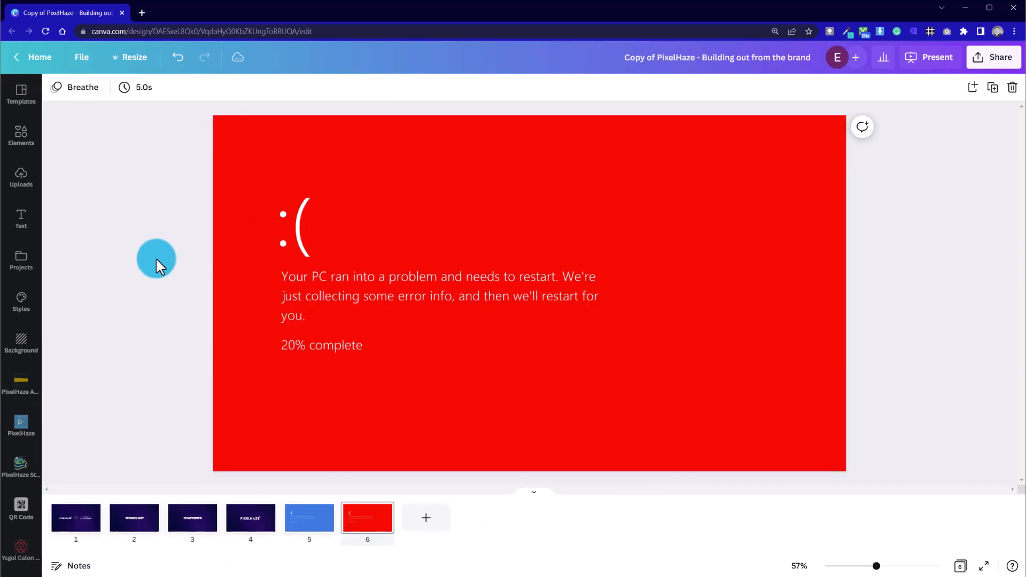
Raise the brightness of page 6's error-text image to 100
{"action": "left_click", "coordinate": [552, 311]}
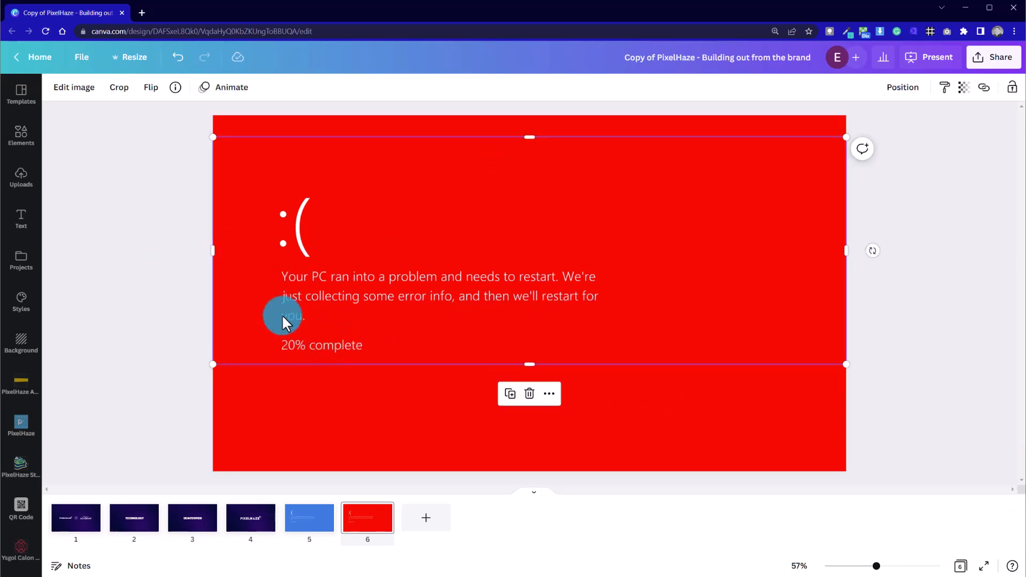
{"action": "left_click", "coordinate": [74, 88]}
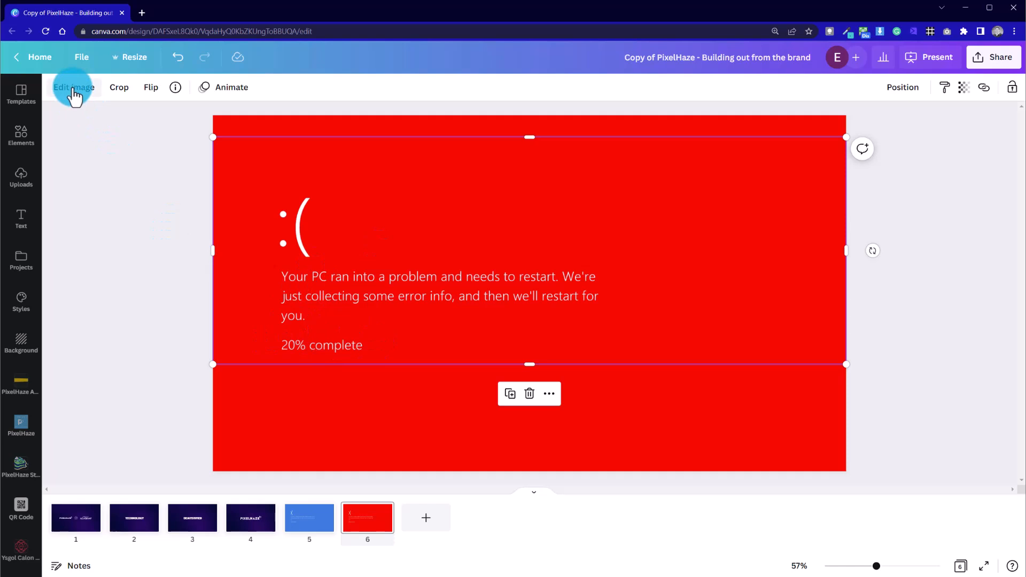
{"action": "left_click", "coordinate": [73, 88]}
{"action": "left_click_drag", "start_coordinate": [145, 346], "coordinate": [436, 228]}
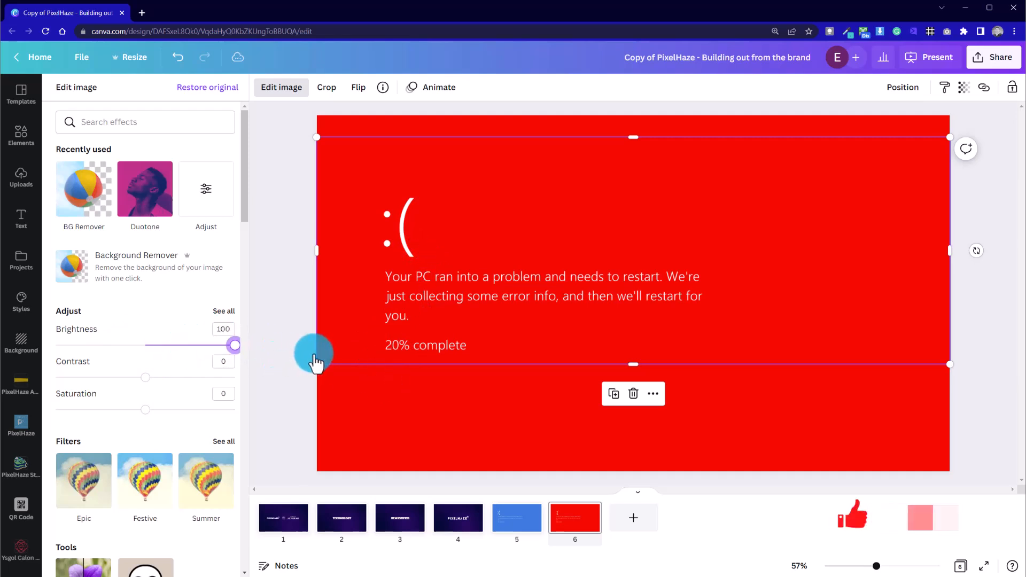
{"action": "left_click", "coordinate": [289, 280]}
{"action": "left_click", "coordinate": [194, 226]}
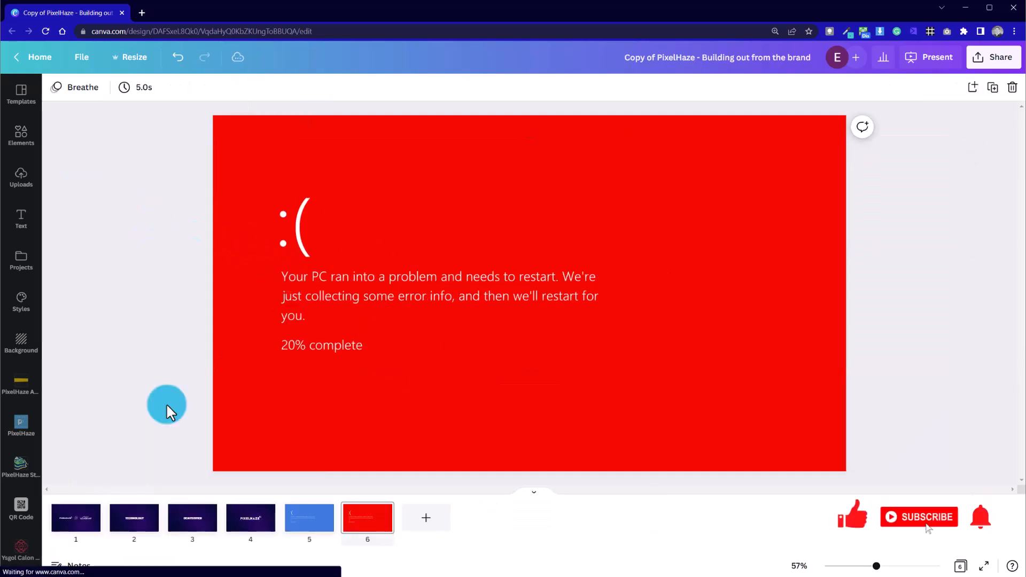
Change page 6's background colour to a custom darker red
{"action": "left_click", "coordinate": [324, 393]}
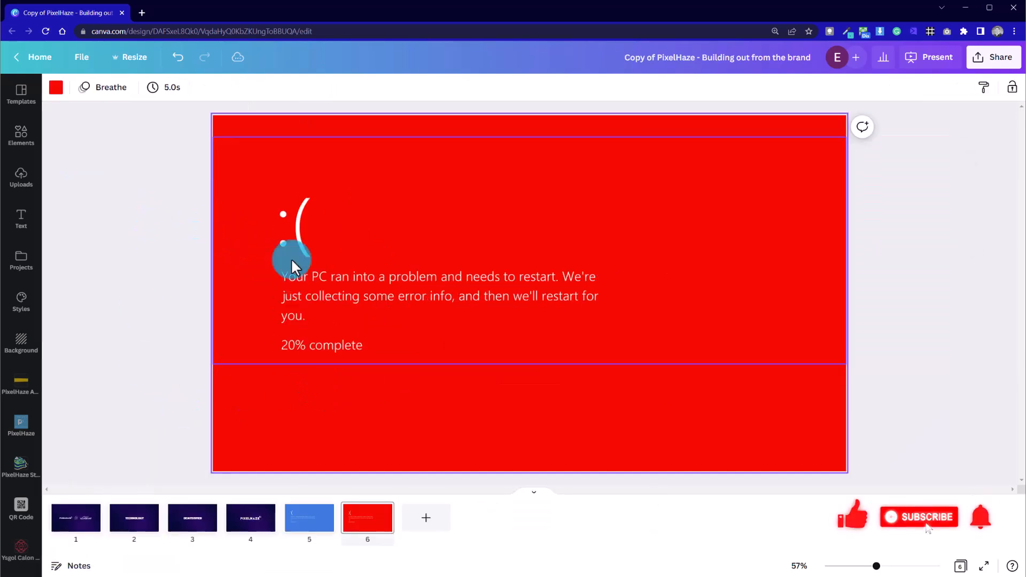
{"action": "left_click", "coordinate": [58, 89]}
{"action": "left_click", "coordinate": [75, 153]}
{"action": "left_click", "coordinate": [214, 184]}
{"action": "left_click_drag", "start_coordinate": [216, 184], "coordinate": [225, 187]}
{"action": "left_click", "coordinate": [310, 159]}
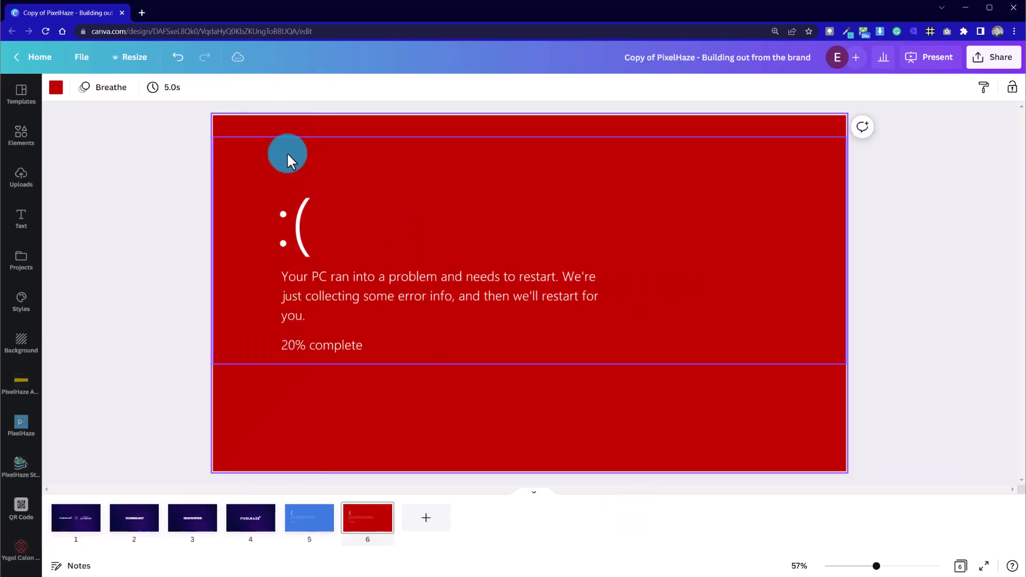
Flip back and forth between pages 5 and 6 to compare the blue and red error screens
{"action": "left_click", "coordinate": [318, 528]}
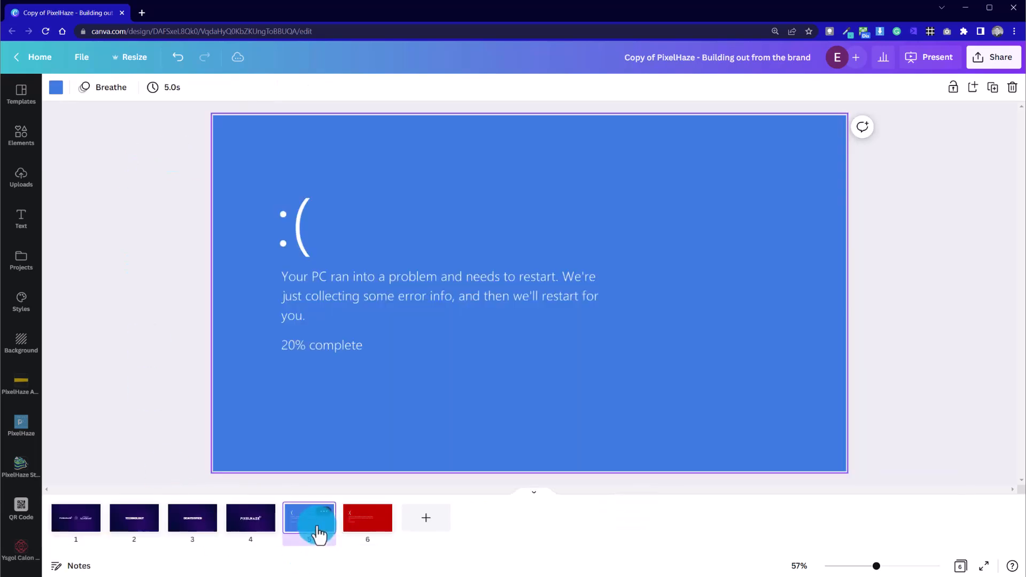
{"action": "key", "text": "Right"}
{"action": "key", "text": "Left"}
{"action": "key", "text": "Right"}
{"action": "key", "text": "Left"}
{"action": "key", "text": "Right"}
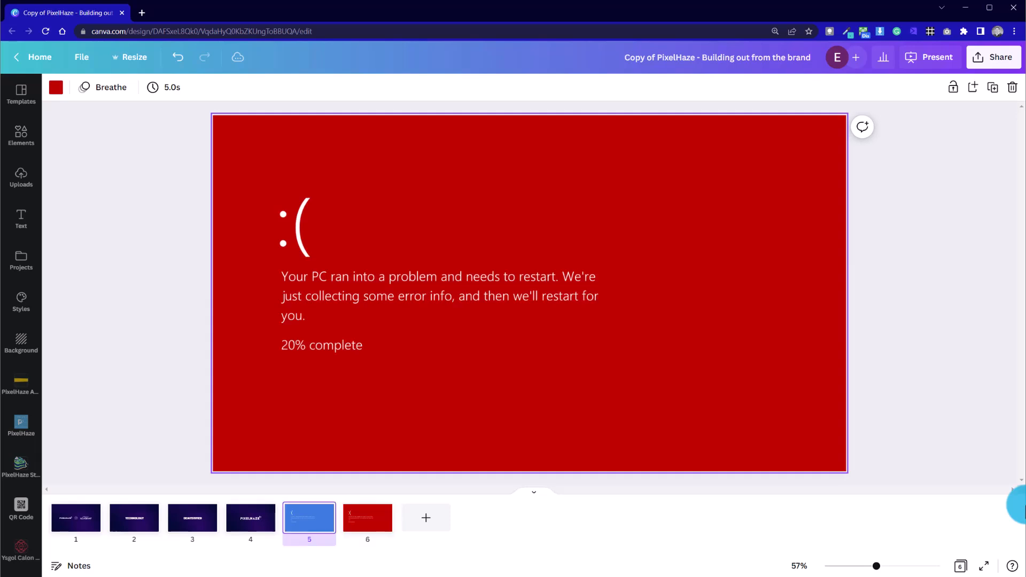
{"action": "key", "text": "Left"}
{"action": "key", "text": "Right"}
{"action": "key", "text": "Left"}
{"action": "key", "text": "Right"}
{"action": "key", "text": "Left"}
{"action": "key", "text": "Right"}
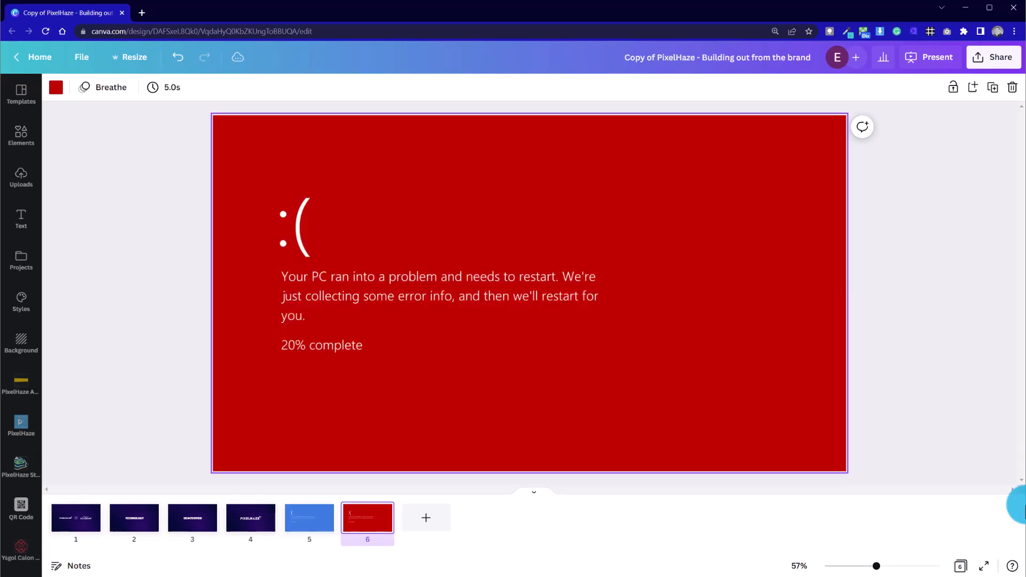
Add a straight white line to page 6 and shorten it into a small slanted stroke beside the face's lower dot
{"action": "left_click", "coordinate": [21, 135]}
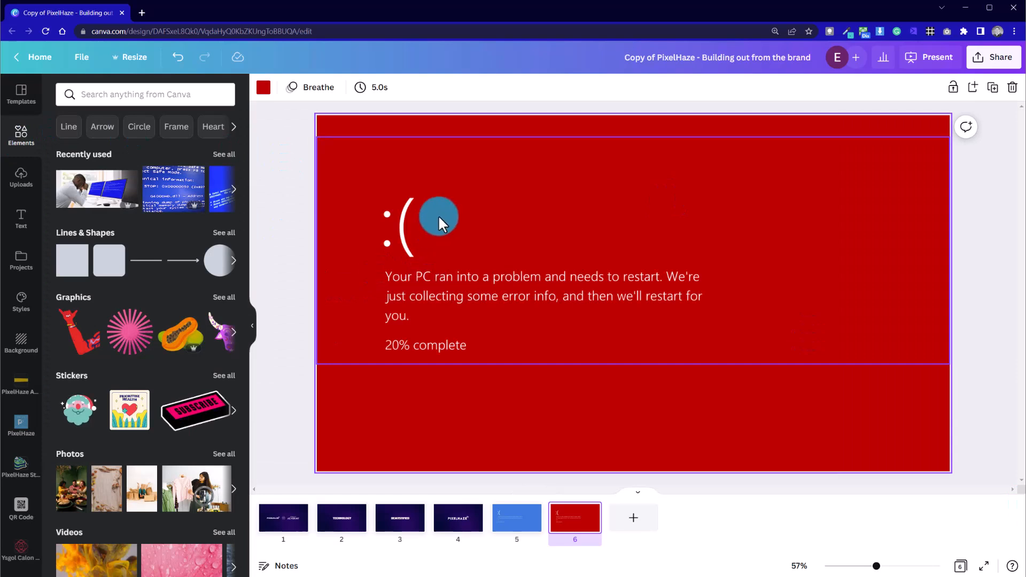
{"action": "left_click", "coordinate": [155, 262]}
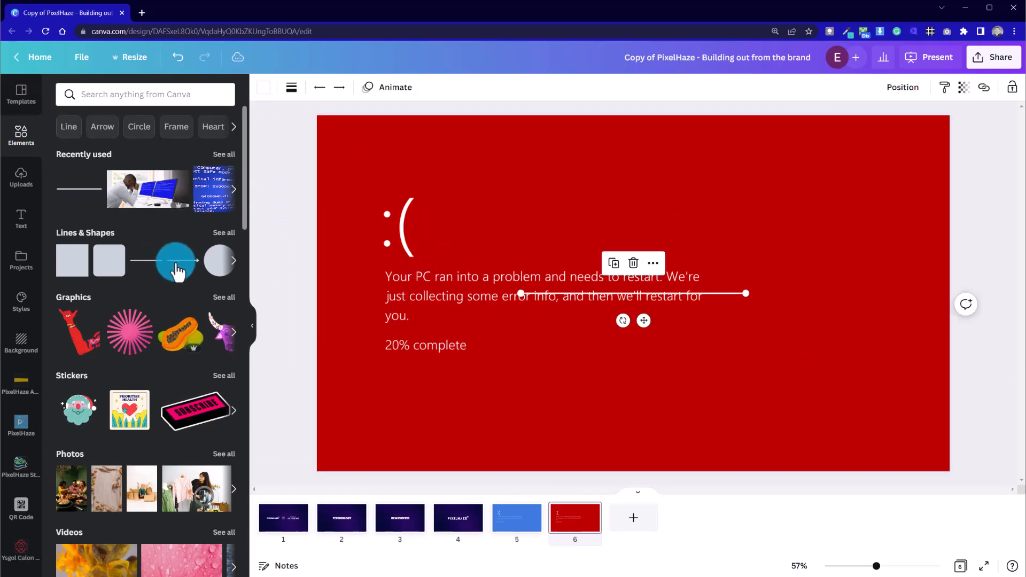
{"action": "left_click_drag", "start_coordinate": [745, 294], "coordinate": [408, 248]}
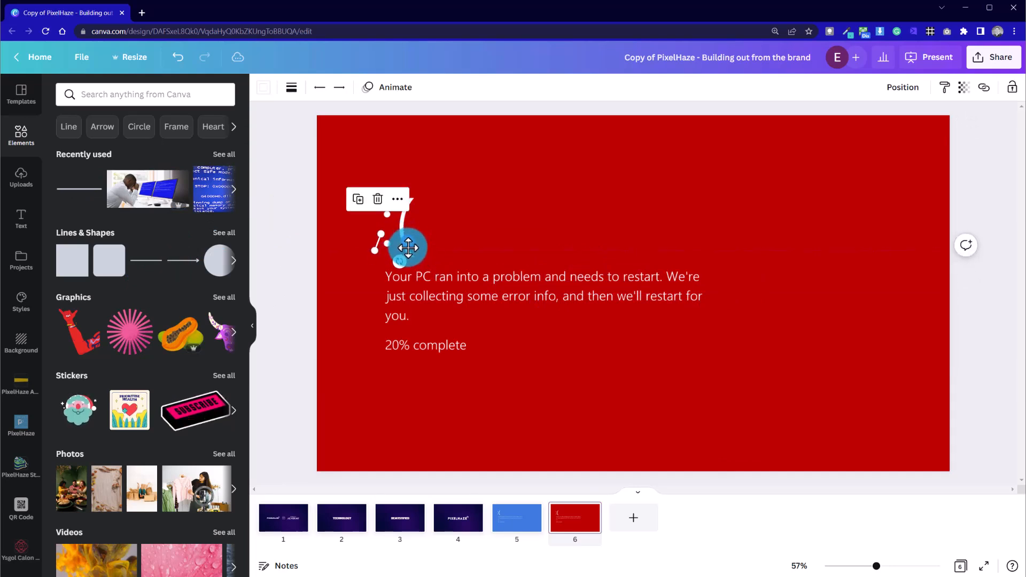
{"action": "left_click_drag", "start_coordinate": [368, 257], "coordinate": [376, 242]}
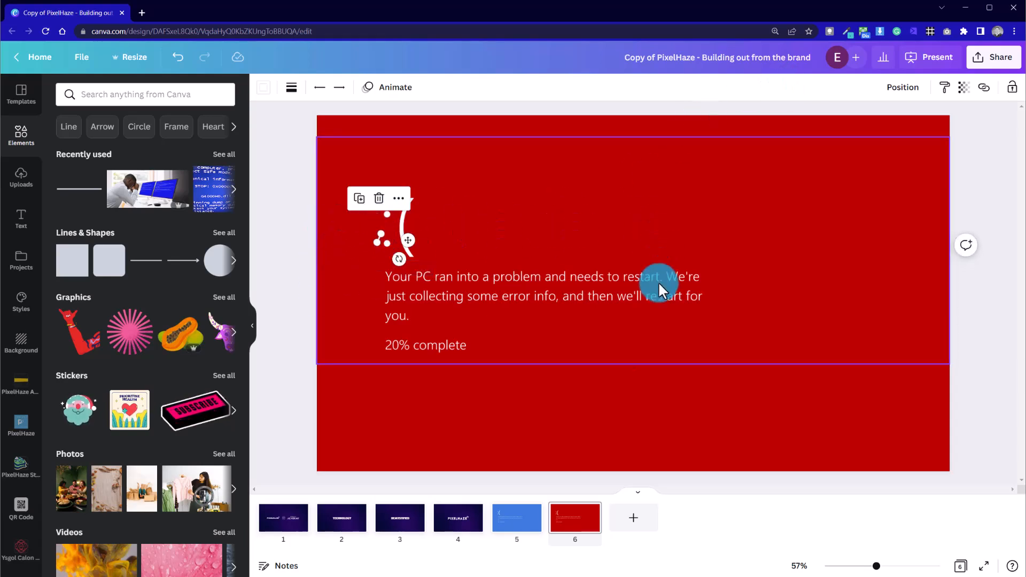
Duplicate the small slanted stroke and place the copy over the face's lower dot
{"action": "left_click_drag", "start_coordinate": [878, 569], "coordinate": [898, 567]}
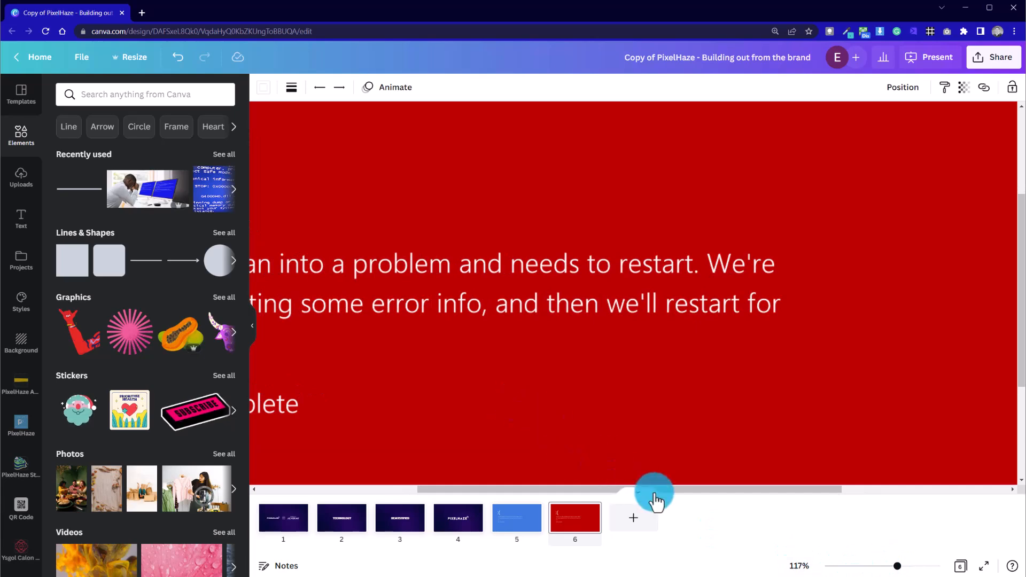
{"action": "mouse_move", "coordinate": [898, 566]}
{"action": "left_mouse_down"}
{"action": "mouse_move", "coordinate": [886, 567]}
{"action": "mouse_move", "coordinate": [901, 565]}
{"action": "left_mouse_up"}
{"action": "left_click", "coordinate": [156, 229]}
{"action": "left_click", "coordinate": [74, 183]}
{"action": "scroll", "coordinate": [78, 190], "scroll_direction": "up", "scroll_amount": 1}
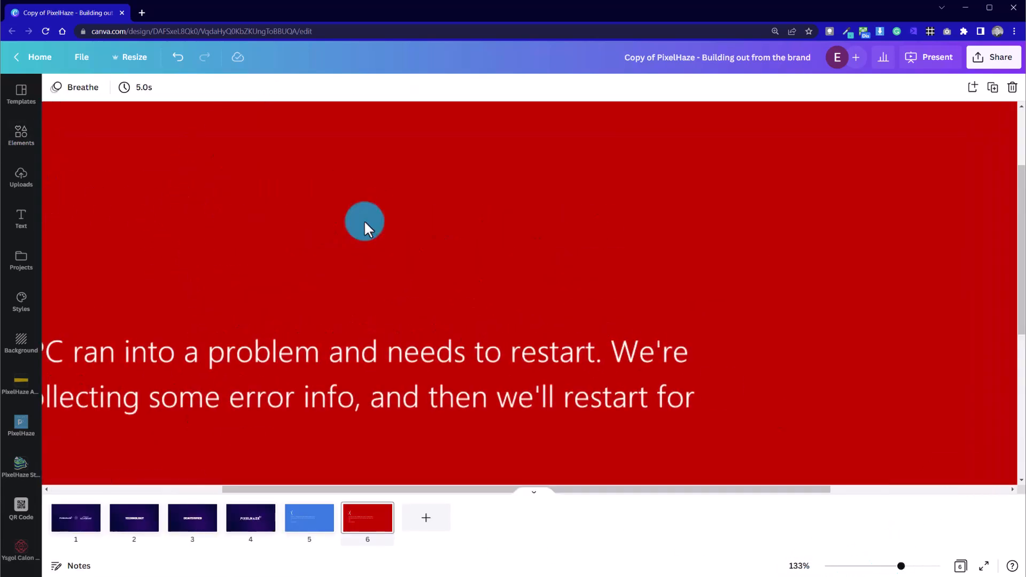
{"action": "left_click_drag", "start_coordinate": [681, 489], "coordinate": [510, 488]}
{"action": "left_click", "coordinate": [220, 271]}
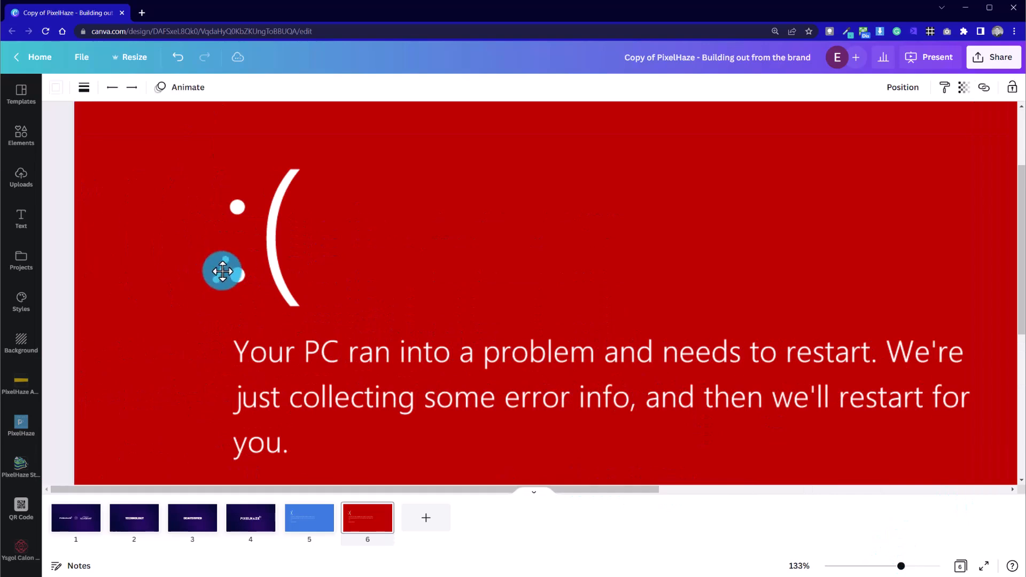
{"action": "left_click", "coordinate": [333, 285]}
{"action": "left_click", "coordinate": [234, 273]}
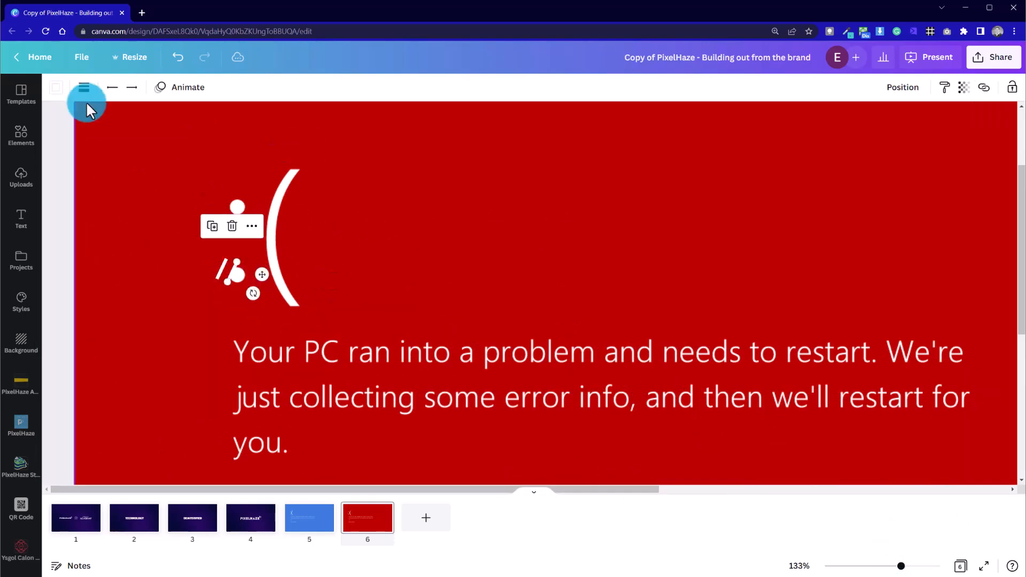
Recolour the copied stroke with the background's dark red from the document colours
{"action": "left_click", "coordinate": [55, 87]}
{"action": "left_click", "coordinate": [160, 148]}
{"action": "left_click", "coordinate": [291, 88]}
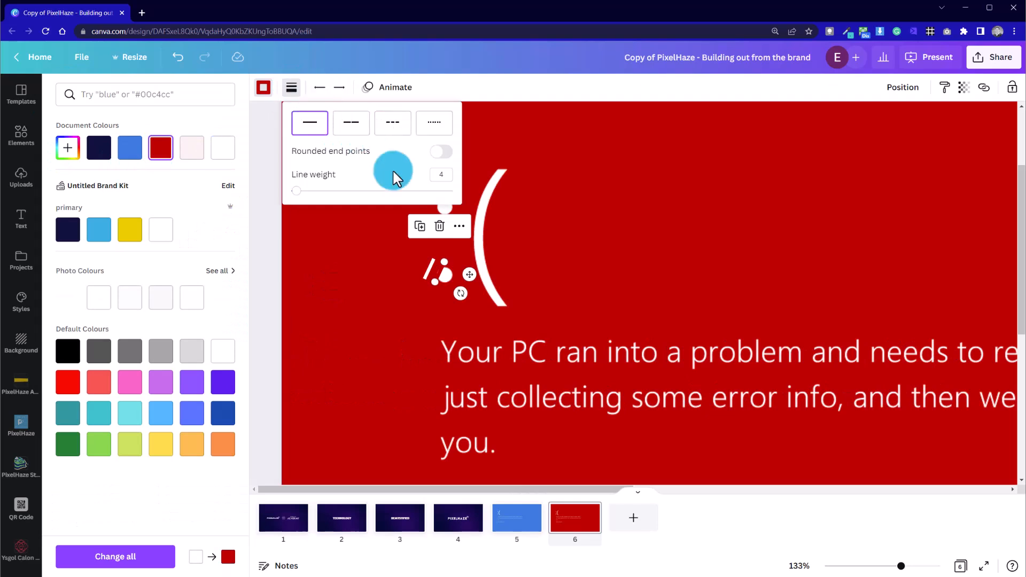
{"action": "left_click", "coordinate": [264, 220]}
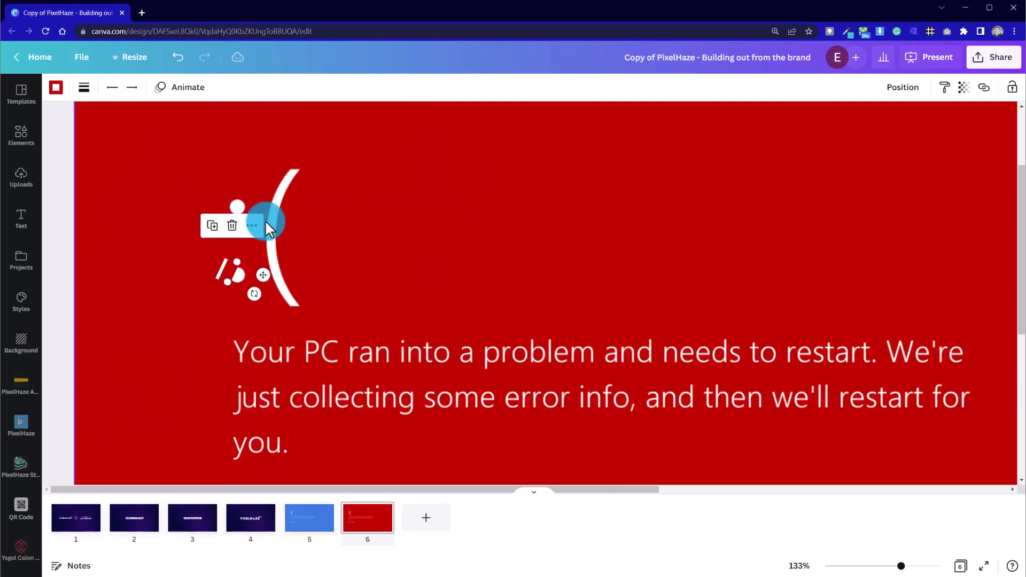
Set the white slanted stroke's line weight to 10
{"action": "left_click", "coordinate": [220, 269]}
{"action": "left_click", "coordinate": [83, 87]}
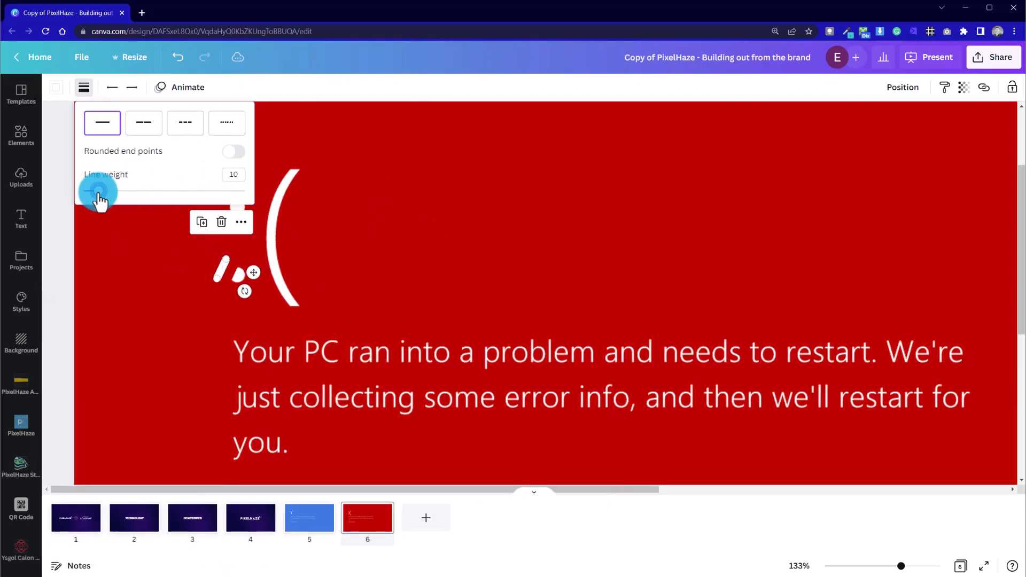
{"action": "left_click", "coordinate": [62, 276]}
Lengthen and reposition the white stroke beside the lower dot and bring it forward in front of the red stroke
{"action": "left_click", "coordinate": [222, 264]}
{"action": "left_click", "coordinate": [218, 263]}
{"action": "left_click", "coordinate": [218, 264]}
{"action": "left_click", "coordinate": [224, 266]}
{"action": "mouse_move", "coordinate": [223, 262]}
{"action": "left_mouse_down"}
{"action": "mouse_move", "coordinate": [239, 251]}
{"action": "mouse_move", "coordinate": [227, 265]}
{"action": "left_mouse_up"}
{"action": "key", "text": "Left"}
{"action": "key", "text": "Left"}
{"action": "key", "text": "Left"}
{"action": "key", "text": "Left"}
{"action": "left_click", "coordinate": [217, 271]}
{"action": "right_click", "coordinate": [216, 270]}
{"action": "left_click", "coordinate": [252, 438]}
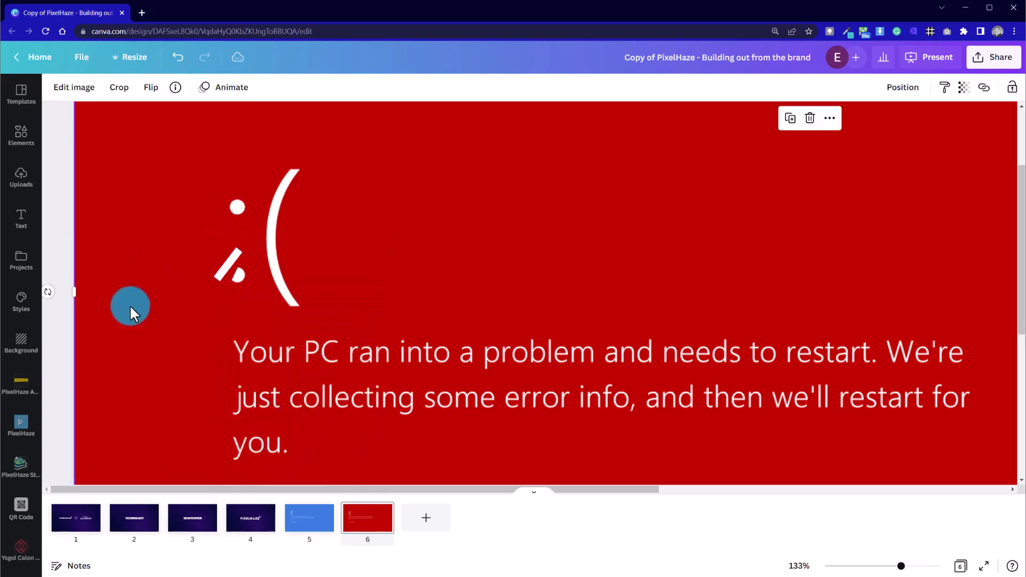
Shift the red stroke so it trims the edge of the lower dot next to the white stroke
{"action": "left_click", "coordinate": [234, 277]}
{"action": "left_click_drag", "start_coordinate": [234, 277], "coordinate": [241, 283]}
{"action": "left_click", "coordinate": [246, 279]}
{"action": "left_click", "coordinate": [247, 279]}
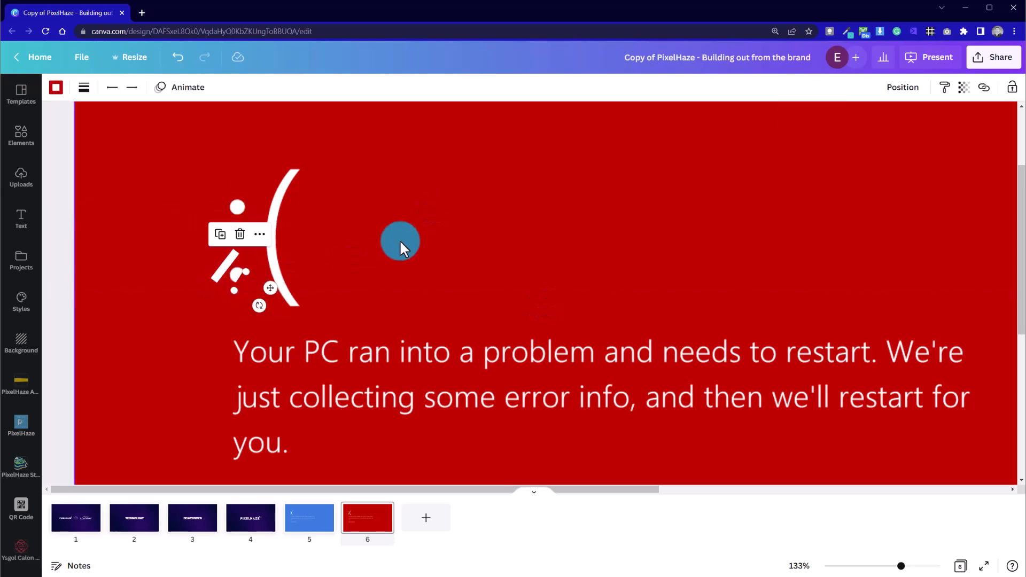
{"action": "left_click", "coordinate": [399, 239]}
Duplicate the lower white and red strokes together and move the copies onto the face's upper dot
{"action": "left_click", "coordinate": [217, 268]}
{"action": "left_click", "coordinate": [223, 265], "text": "shift"}
{"action": "right_click", "coordinate": [223, 266]}
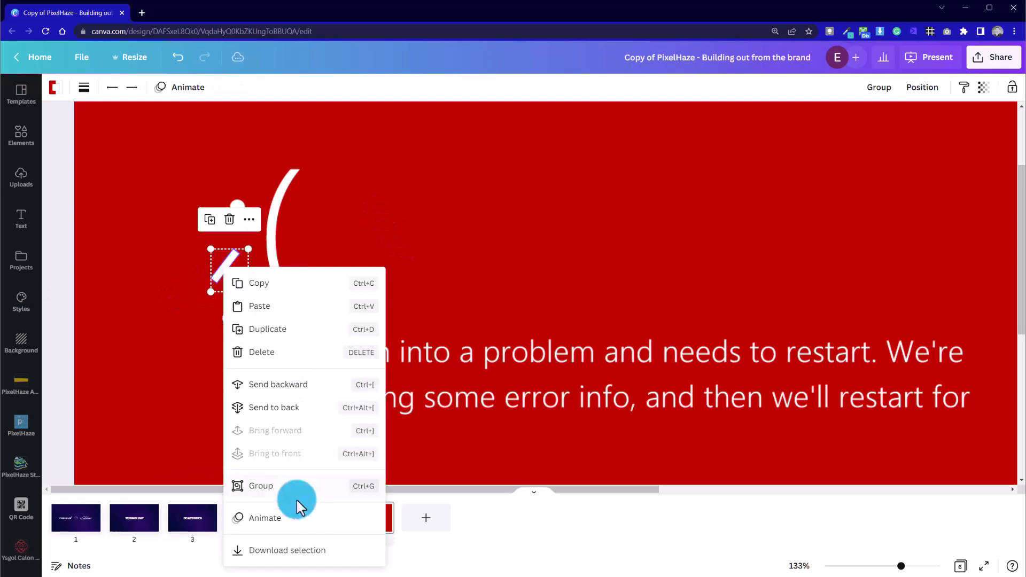
{"action": "left_click", "coordinate": [296, 490]}
{"action": "key", "text": "ctrl+d"}
{"action": "right_click", "coordinate": [235, 206]}
{"action": "left_click_drag", "start_coordinate": [245, 289], "coordinate": [227, 196]}
{"action": "left_click", "coordinate": [278, 347]}
{"action": "left_click", "coordinate": [232, 204]}
{"action": "right_click", "coordinate": [232, 203]}
{"action": "left_click", "coordinate": [305, 290]}
{"action": "left_click", "coordinate": [226, 201]}
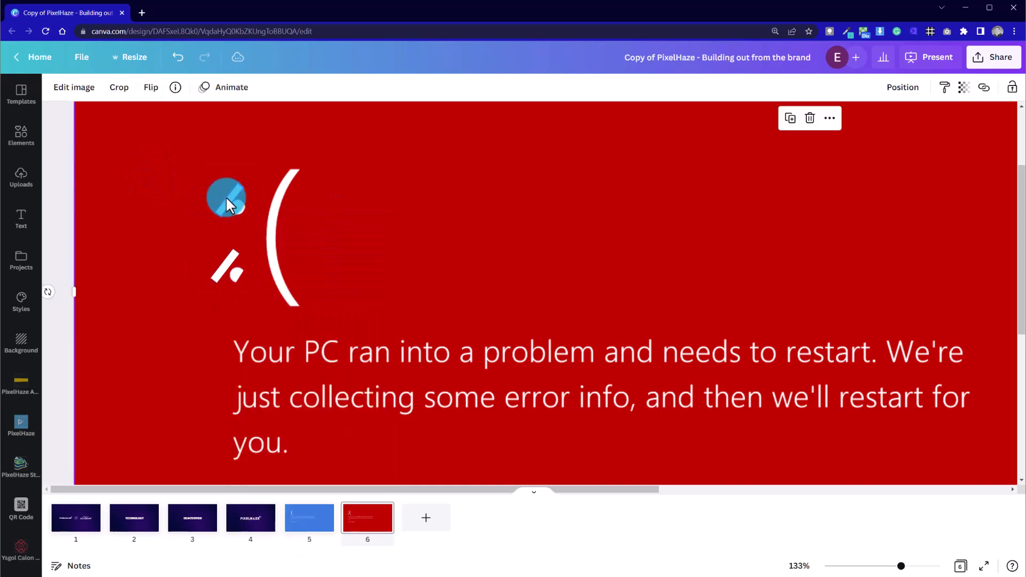
Reshape the copied white and red strokes to slant the opposite way beside the upper dot, mirroring the lower pair
{"action": "left_click", "coordinate": [226, 197]}
{"action": "right_click", "coordinate": [234, 194]}
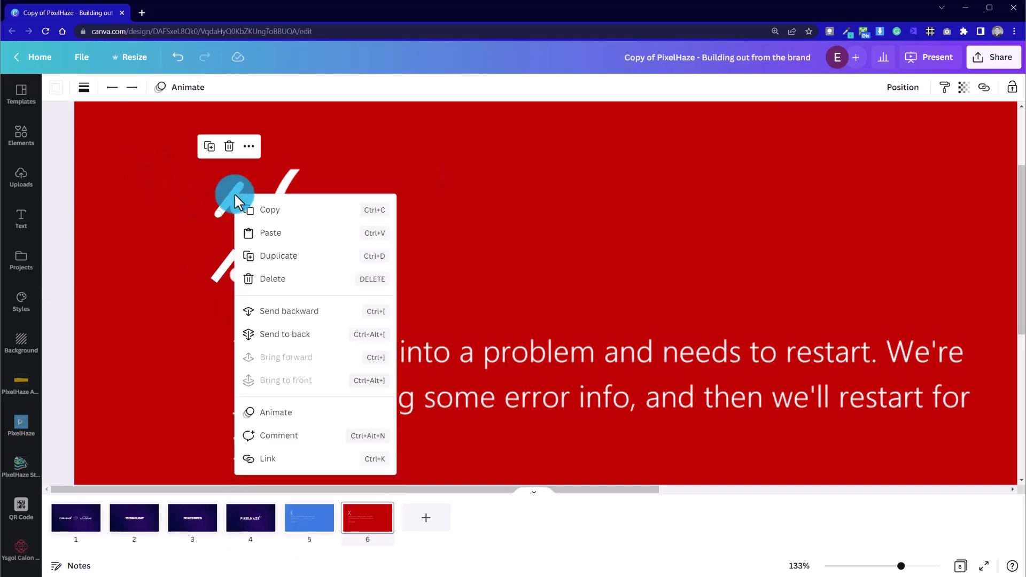
{"action": "left_click", "coordinate": [210, 166]}
{"action": "left_click", "coordinate": [190, 159]}
{"action": "left_click", "coordinate": [225, 209]}
{"action": "left_click_drag", "start_coordinate": [218, 214], "coordinate": [235, 223]}
{"action": "left_click_drag", "start_coordinate": [240, 185], "coordinate": [235, 228]}
{"action": "left_click", "coordinate": [206, 229]}
{"action": "left_click", "coordinate": [200, 235]}
{"action": "left_click", "coordinate": [249, 239]}
{"action": "left_click", "coordinate": [242, 220]}
{"action": "left_click", "coordinate": [65, 252]}
{"action": "left_click", "coordinate": [223, 218]}
{"action": "left_click_drag", "start_coordinate": [227, 215], "coordinate": [220, 216]}
{"action": "left_click", "coordinate": [178, 243]}
{"action": "left_click", "coordinate": [222, 217]}
{"action": "left_click", "coordinate": [162, 238]}
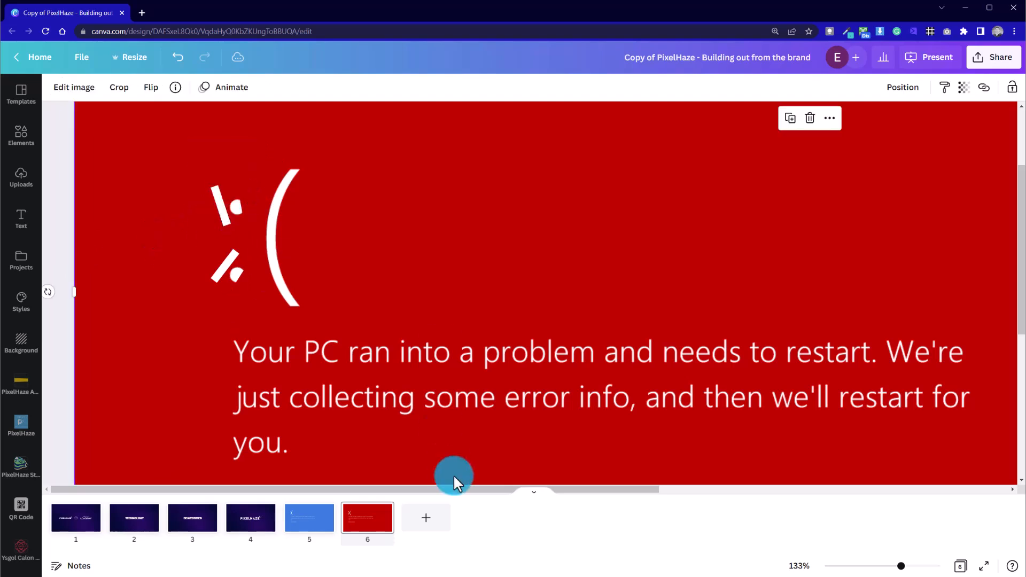
Nudge the lower white stroke slightly away from its dot and bring it forward
{"action": "left_click_drag", "start_coordinate": [865, 565], "coordinate": [894, 565]}
{"action": "scroll", "coordinate": [489, 467], "scroll_direction": "up", "scroll_amount": 3}
{"action": "left_click", "coordinate": [67, 298]}
{"action": "left_click", "coordinate": [66, 327]}
{"action": "left_click_drag", "start_coordinate": [73, 291], "coordinate": [66, 326]}
{"action": "right_click", "coordinate": [66, 327]}
{"action": "left_click", "coordinate": [112, 449]}
{"action": "left_click", "coordinate": [49, 348]}
{"action": "left_click", "coordinate": [54, 344]}
{"action": "left_click", "coordinate": [59, 342]}
{"action": "left_click", "coordinate": [67, 332]}
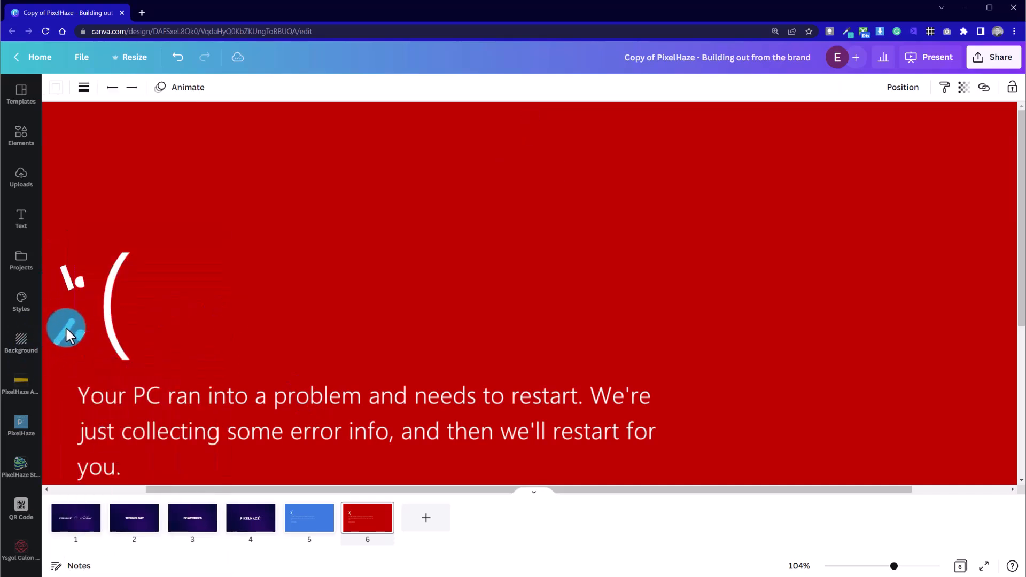
Fine-tune the position of the red stroke trimming the upper dot
{"action": "left_click", "coordinate": [85, 281]}
{"action": "left_click", "coordinate": [84, 281]}
{"action": "left_click_drag", "start_coordinate": [86, 288], "coordinate": [89, 287]}
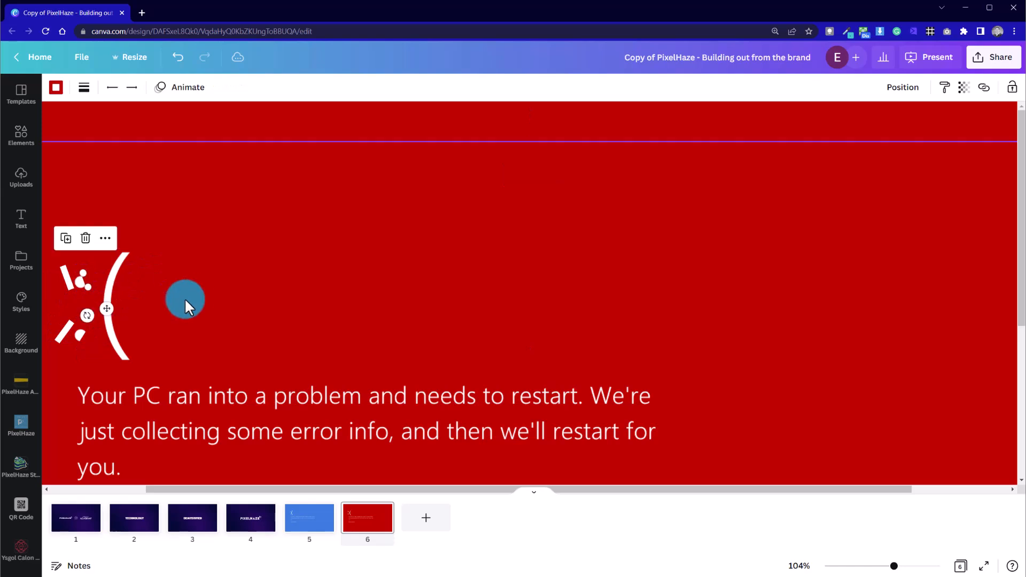
{"action": "left_click", "coordinate": [160, 298]}
{"action": "left_click", "coordinate": [66, 277]}
{"action": "left_click", "coordinate": [241, 298]}
Review the reshaped eyes of the face with the whole of page 6 in view
{"action": "left_click_drag", "start_coordinate": [890, 565], "coordinate": [878, 567]}
{"action": "left_click", "coordinate": [21, 219]}
{"action": "left_click", "coordinate": [236, 323]}
{"action": "left_click", "coordinate": [192, 272]}
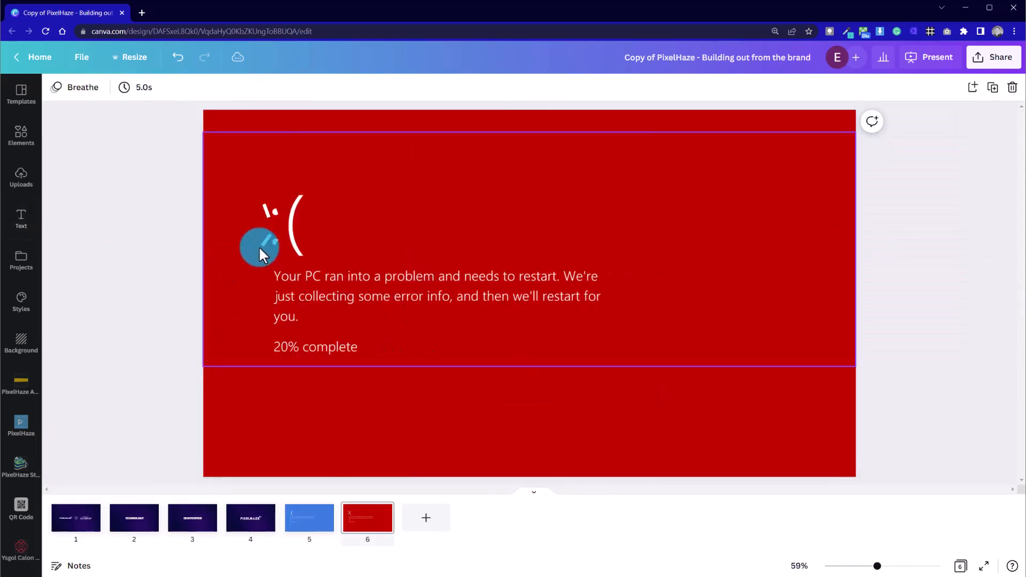
{"action": "left_click", "coordinate": [266, 240]}
{"action": "left_click", "coordinate": [271, 200]}
{"action": "left_click", "coordinate": [266, 211]}
{"action": "left_click", "coordinate": [716, 264]}
{"action": "left_click", "coordinate": [249, 302]}
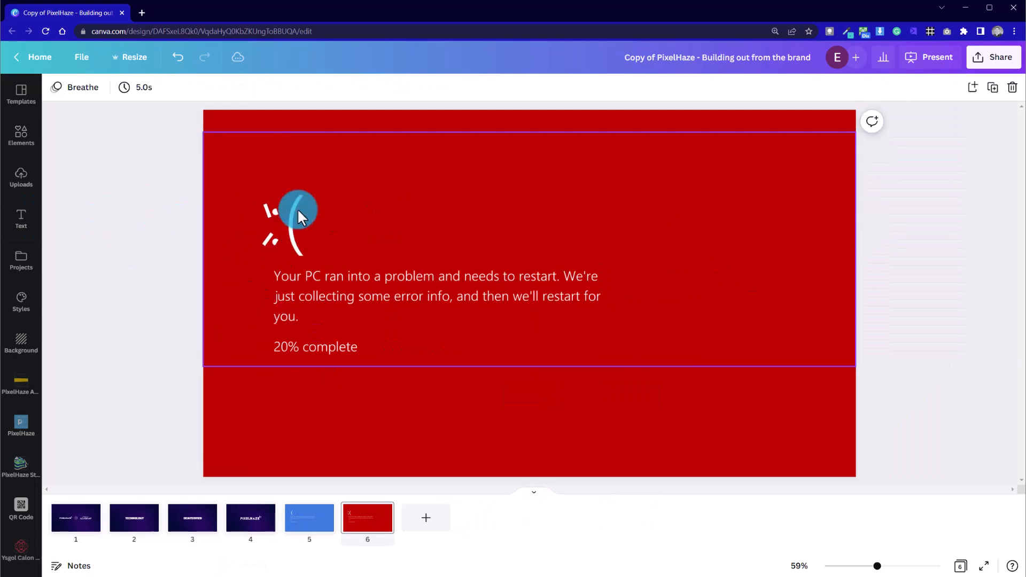
Add another line, make it white with line weight 7, and lay it along the upper half of the mouth curve
{"action": "left_click", "coordinate": [24, 153]}
{"action": "left_click", "coordinate": [424, 228]}
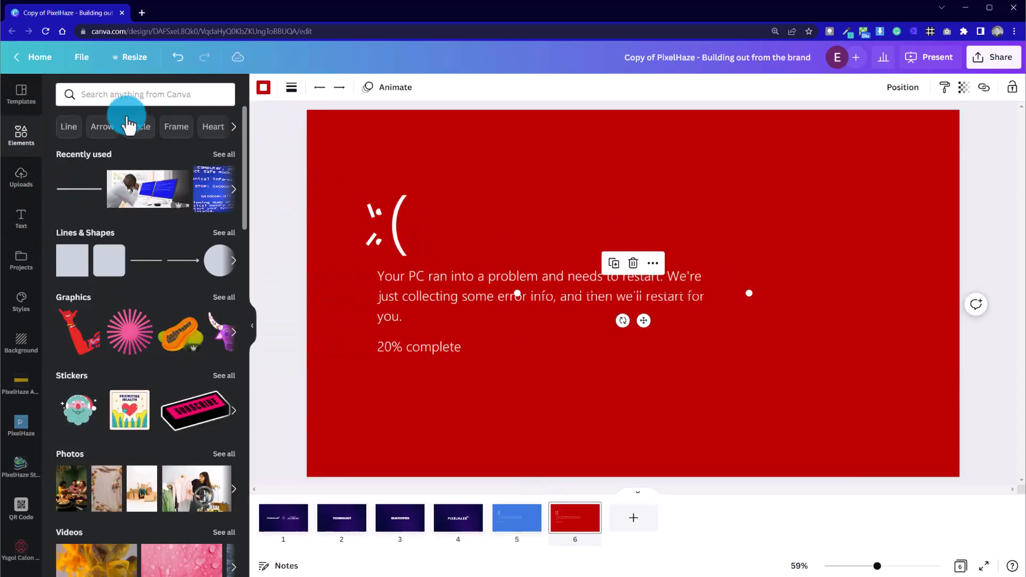
{"action": "left_click", "coordinate": [264, 87]}
{"action": "left_click_drag", "start_coordinate": [748, 293], "coordinate": [401, 203]}
{"action": "mouse_move", "coordinate": [403, 239]}
{"action": "left_mouse_down"}
{"action": "mouse_move", "coordinate": [404, 258]}
{"action": "mouse_move", "coordinate": [392, 225]}
{"action": "left_mouse_up"}
{"action": "left_click", "coordinate": [291, 88]}
{"action": "left_click", "coordinate": [300, 191]}
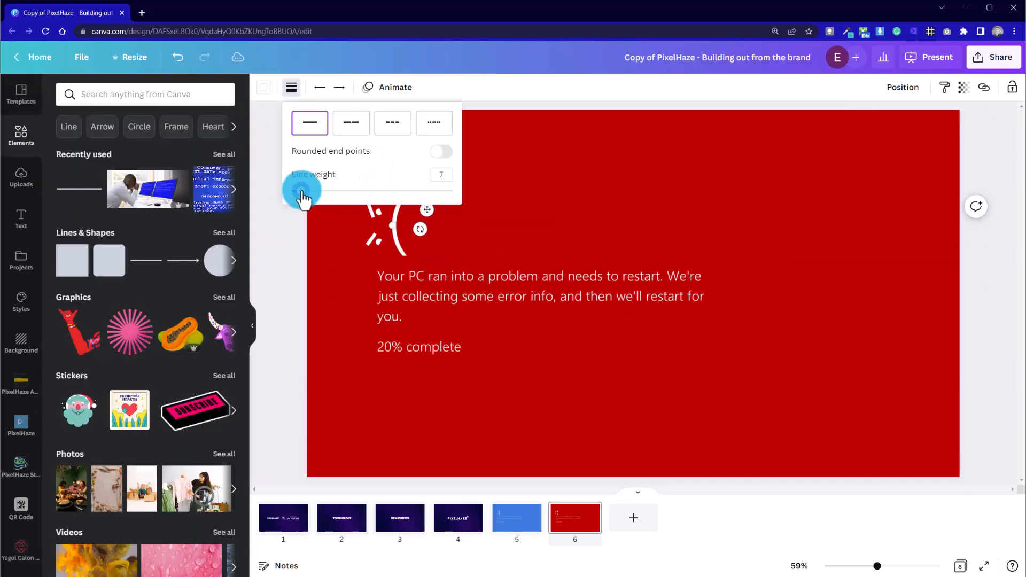
{"action": "left_click", "coordinate": [398, 246]}
{"action": "left_click", "coordinate": [284, 251]}
Add a square shape, stretch it into a rectangle covering the mouth curve, and move it behind the white line
{"action": "left_click", "coordinate": [80, 257]}
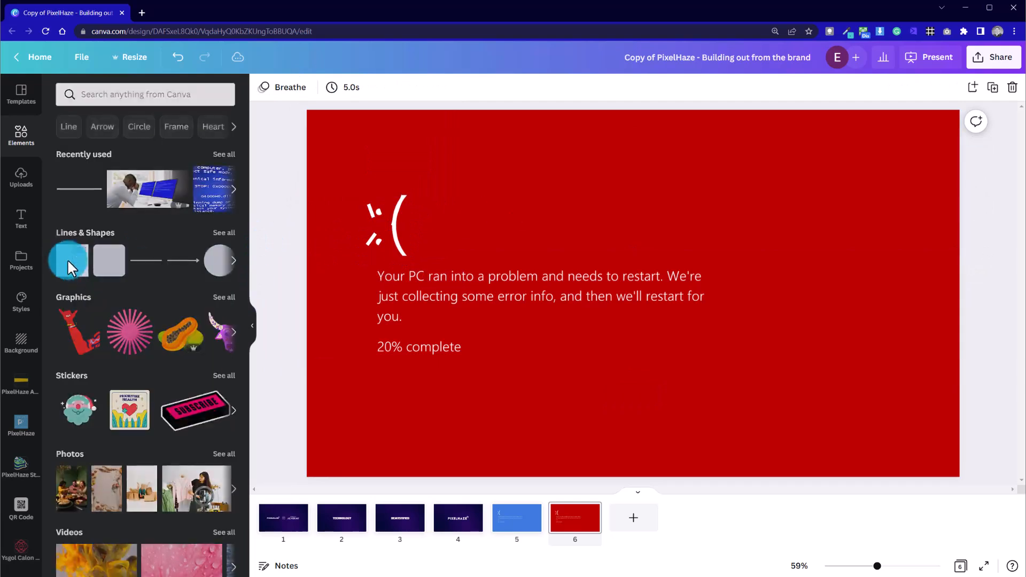
{"action": "left_click_drag", "start_coordinate": [68, 257], "coordinate": [536, 258]}
{"action": "left_click_drag", "start_coordinate": [556, 297], "coordinate": [474, 257]}
{"action": "right_click", "coordinate": [458, 243]}
{"action": "left_click", "coordinate": [531, 392]}
Extend the white mouth line downward into one nearly vertical stroke spanning the rectangle
{"action": "left_click", "coordinate": [396, 246]}
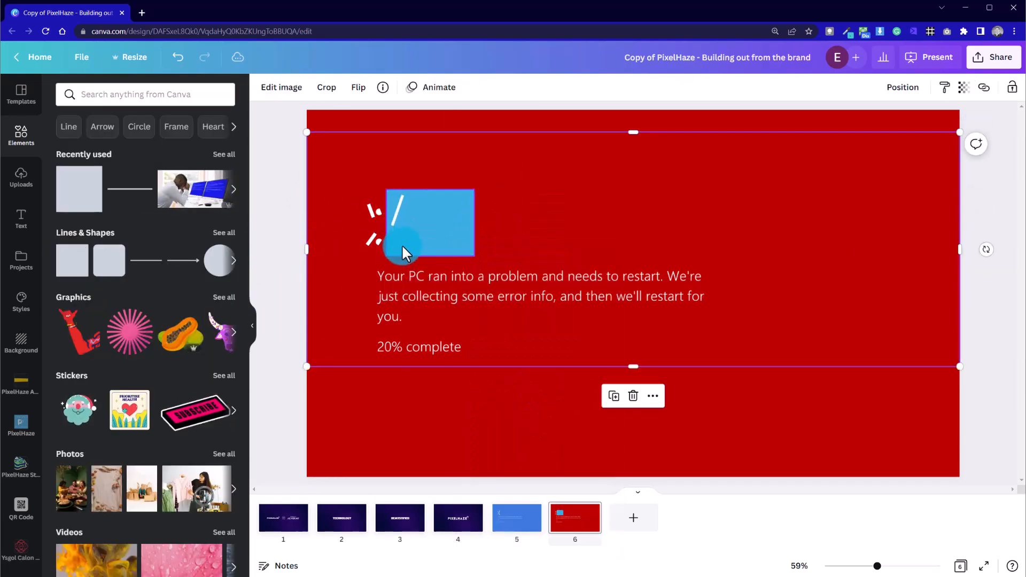
{"action": "left_click", "coordinate": [399, 219]}
{"action": "left_click", "coordinate": [392, 239]}
{"action": "left_click_drag", "start_coordinate": [393, 241], "coordinate": [507, 231]}
{"action": "key", "text": "Delete"}
{"action": "left_click", "coordinate": [426, 230]}
{"action": "left_click", "coordinate": [393, 227]}
{"action": "left_click_drag", "start_coordinate": [393, 227], "coordinate": [402, 249]}
{"action": "left_click", "coordinate": [527, 196]}
Search the elements library for "angry lines"
{"action": "left_click", "coordinate": [162, 101]}
{"action": "key", "text": "Caps_Lock"}
{"action": "type", "text": "N"}
{"action": "key", "text": "BackSpace"}
{"action": "key", "text": "Caps_Lock"}
{"action": "type", "text": "angry lines"}
{"action": "key", "text": "Return"}
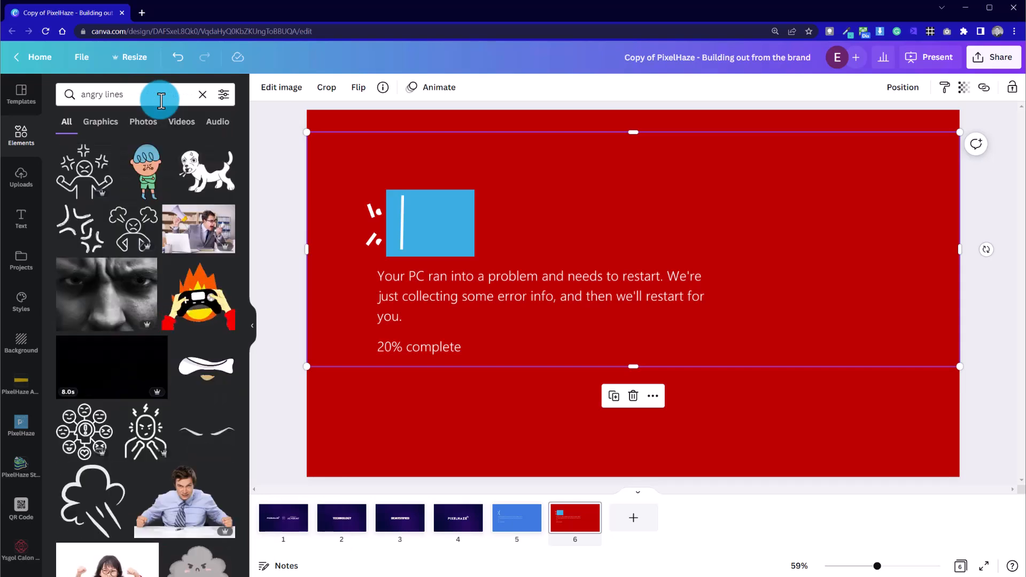
Tilt the white mouth line by moving its upper end, and widen the blue rectangle so it reaches over the original eye dots
{"action": "left_click", "coordinate": [388, 243]}
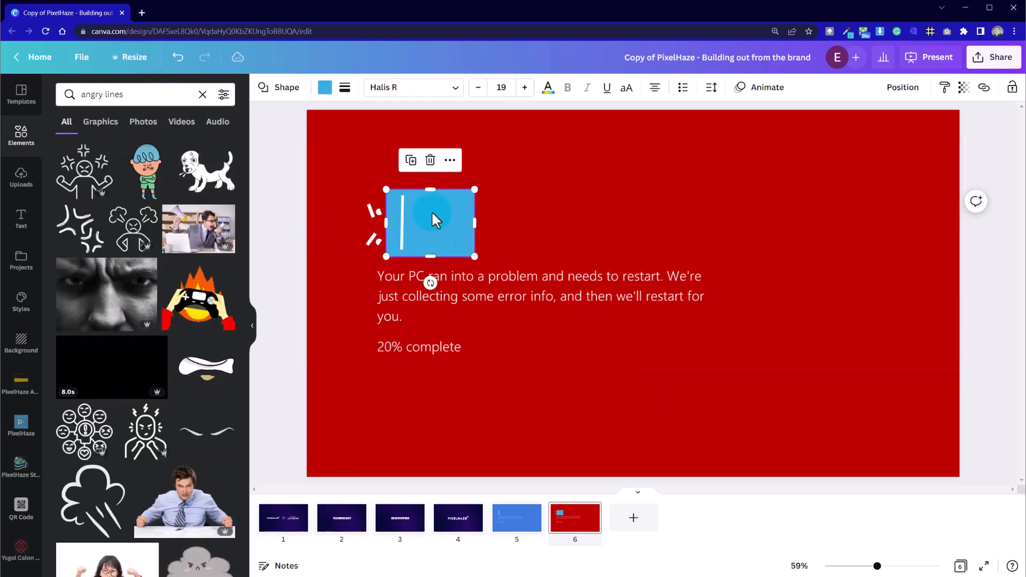
{"action": "left_click", "coordinate": [404, 204]}
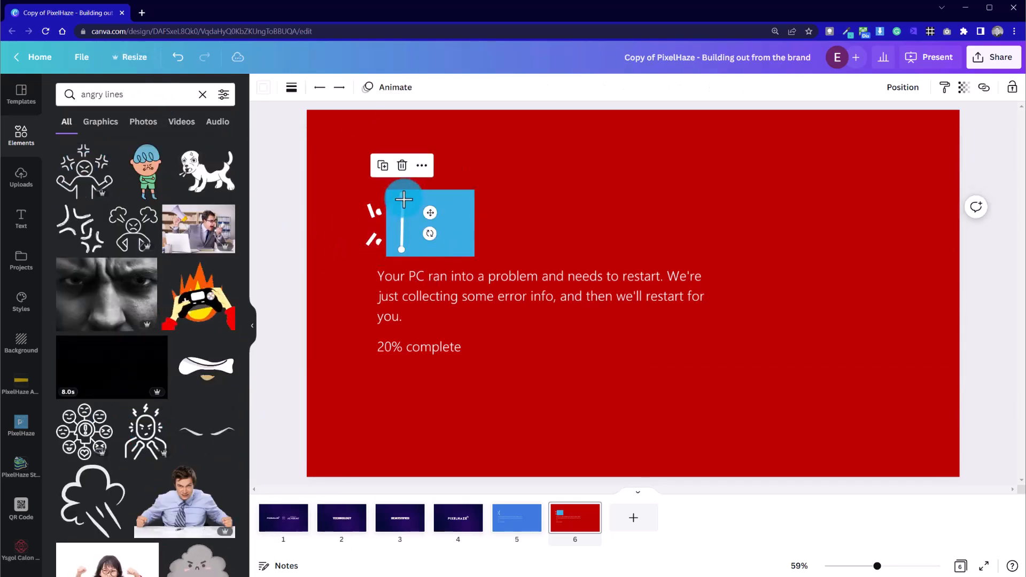
{"action": "left_click_drag", "start_coordinate": [395, 197], "coordinate": [374, 225]}
Select both white eye lines together and bring them in front of the blue rectangle
{"action": "left_click", "coordinate": [357, 242]}
{"action": "left_click", "coordinate": [298, 255]}
{"action": "left_click", "coordinate": [378, 242]}
{"action": "left_click", "coordinate": [396, 239]}
{"action": "left_click", "coordinate": [347, 240]}
{"action": "left_click", "coordinate": [371, 239]}
{"action": "left_click", "coordinate": [369, 210], "text": "shift"}
{"action": "right_click", "coordinate": [370, 210]}
{"action": "left_click", "coordinate": [451, 377]}
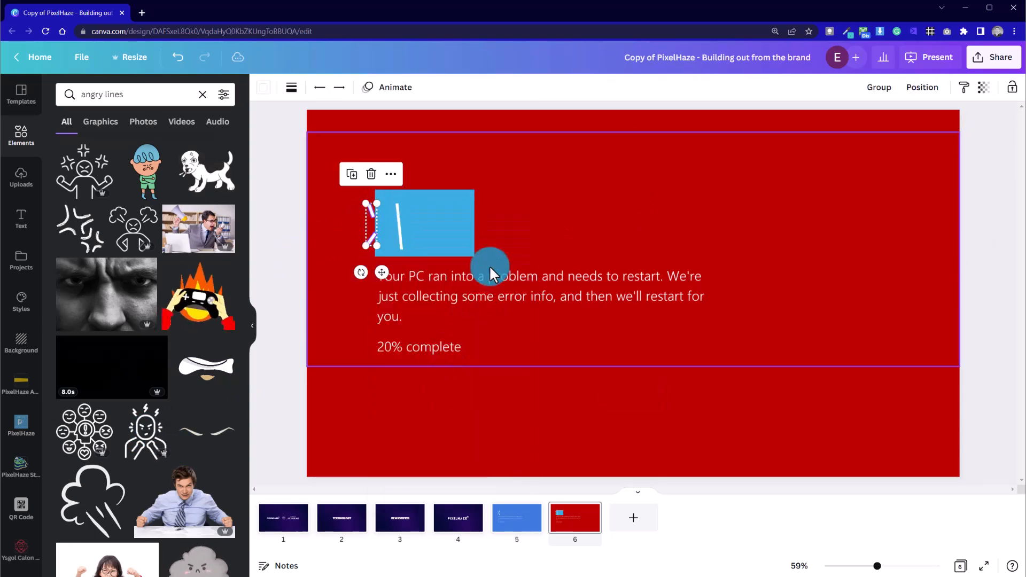
Move both slanted eye lines inward onto the rectangle's near edge, closer to the mouth
{"action": "left_click", "coordinate": [429, 214]}
{"action": "left_click_drag", "start_coordinate": [370, 210], "coordinate": [375, 210]}
{"action": "left_click_drag", "start_coordinate": [370, 239], "coordinate": [375, 243]}
{"action": "left_click", "coordinate": [290, 264]}
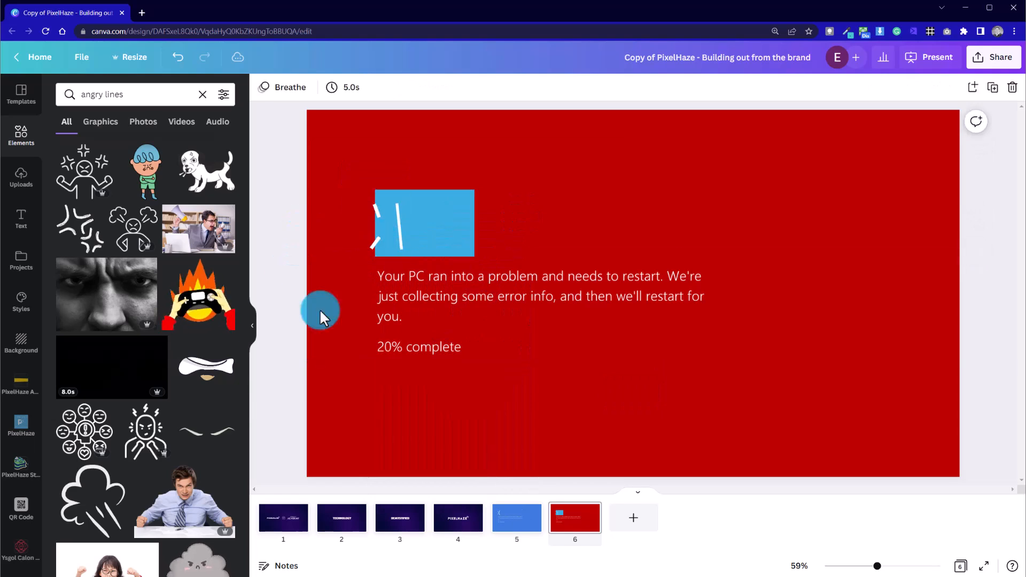
Recolour the blue rectangle to the same red as the page background
{"action": "left_click", "coordinate": [451, 232]}
{"action": "left_click", "coordinate": [315, 87]}
{"action": "left_click", "coordinate": [69, 183]}
{"action": "left_click", "coordinate": [282, 167]}
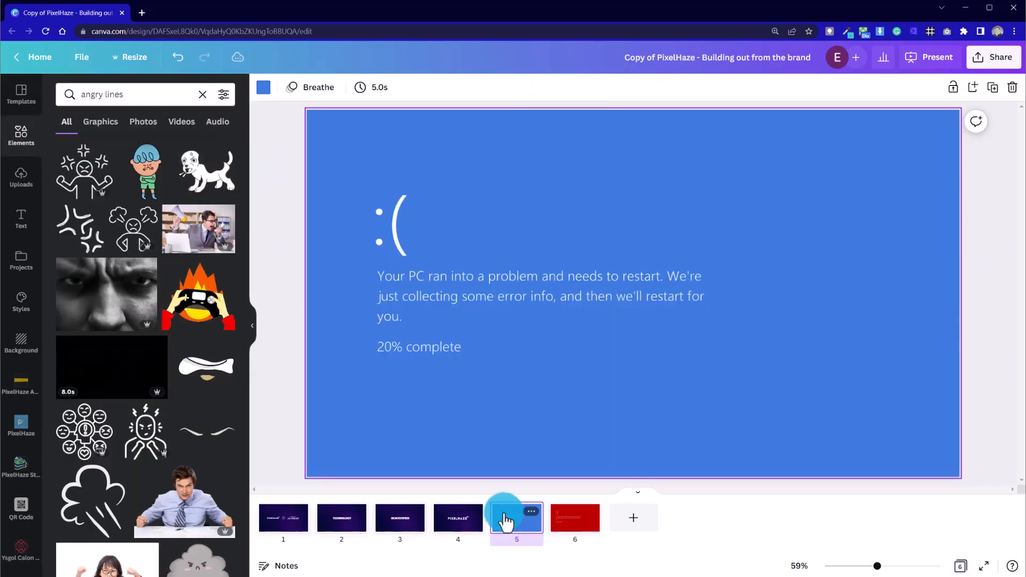
Narrow the red cover rectangle so it hides only the eye dots, and delete the straight mouth line
{"action": "left_click", "coordinate": [431, 214]}
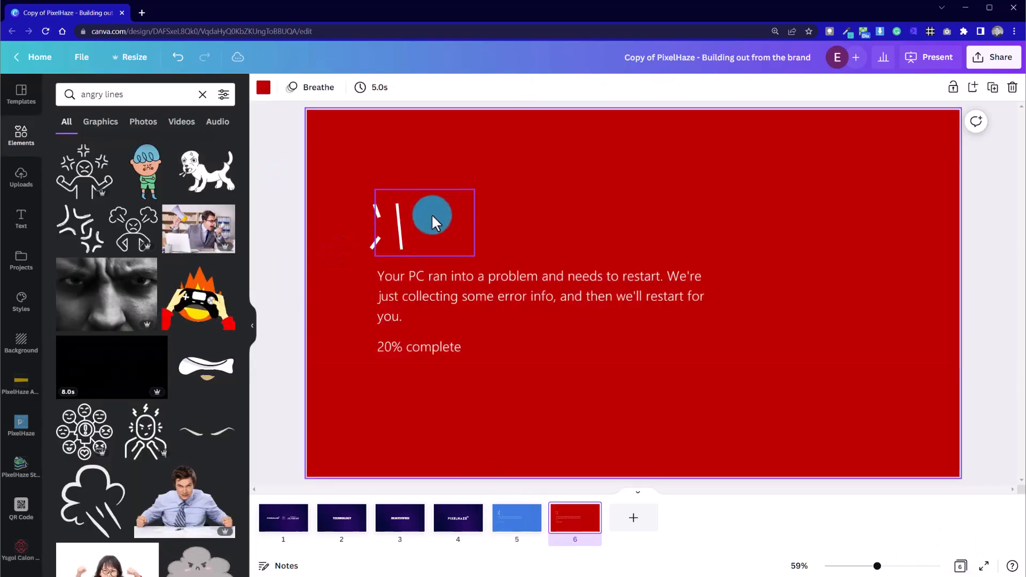
{"action": "left_click_drag", "start_coordinate": [475, 222], "coordinate": [390, 226]}
{"action": "left_click", "coordinate": [401, 233]}
{"action": "key", "text": "Delete"}
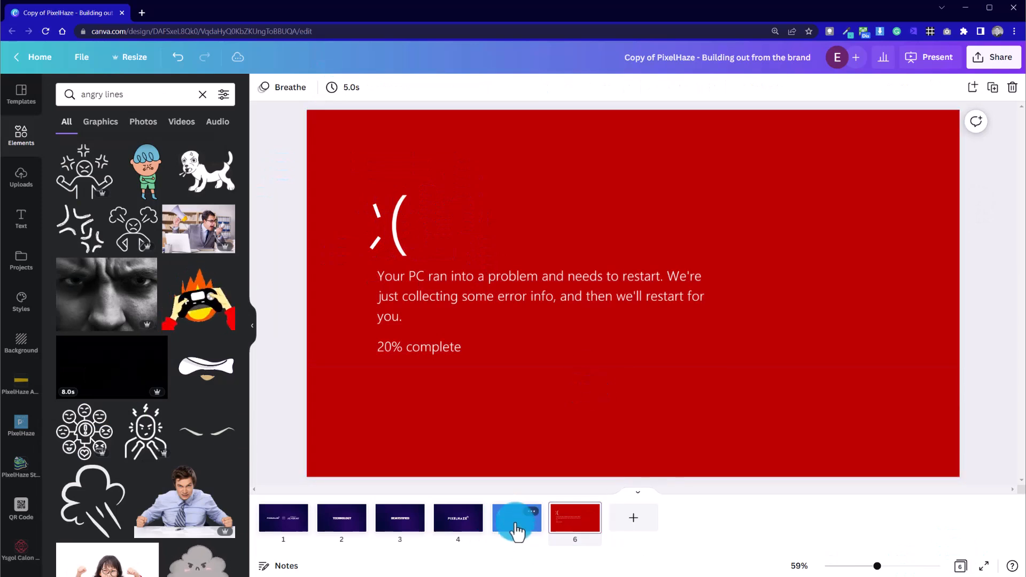
Compare the blue and red error pages and nudge the red page's lower eye line slightly inward
{"action": "left_click", "coordinate": [516, 527]}
{"action": "key", "text": "Right"}
{"action": "key", "text": "Left"}
{"action": "key", "text": "Right"}
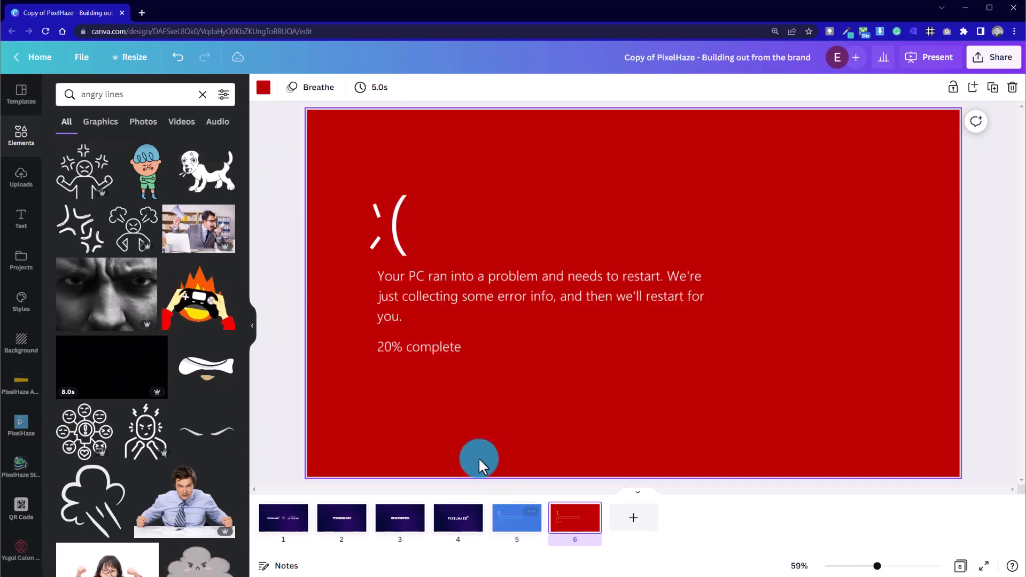
{"action": "left_click", "coordinate": [376, 247]}
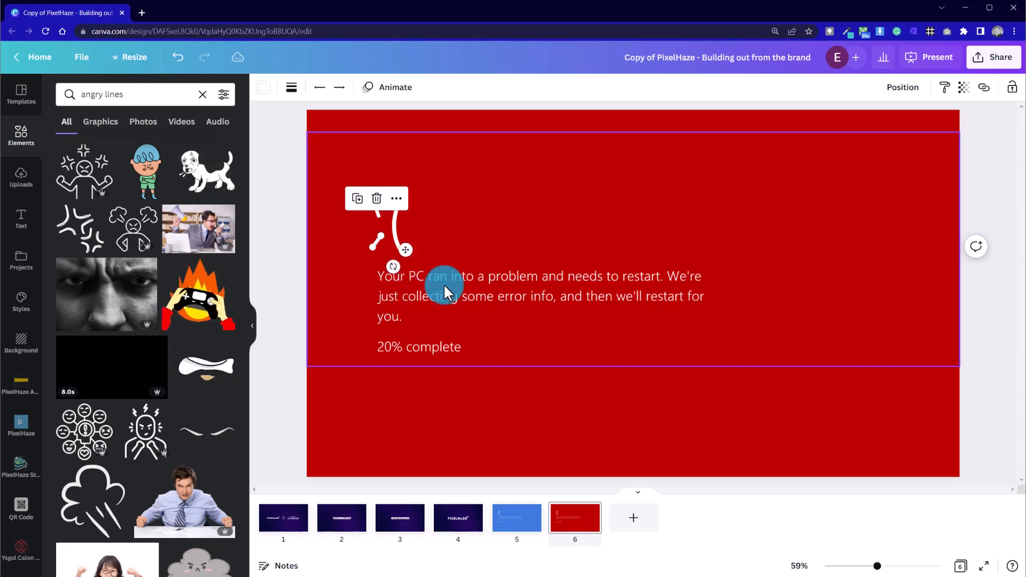
{"action": "left_click", "coordinate": [331, 309]}
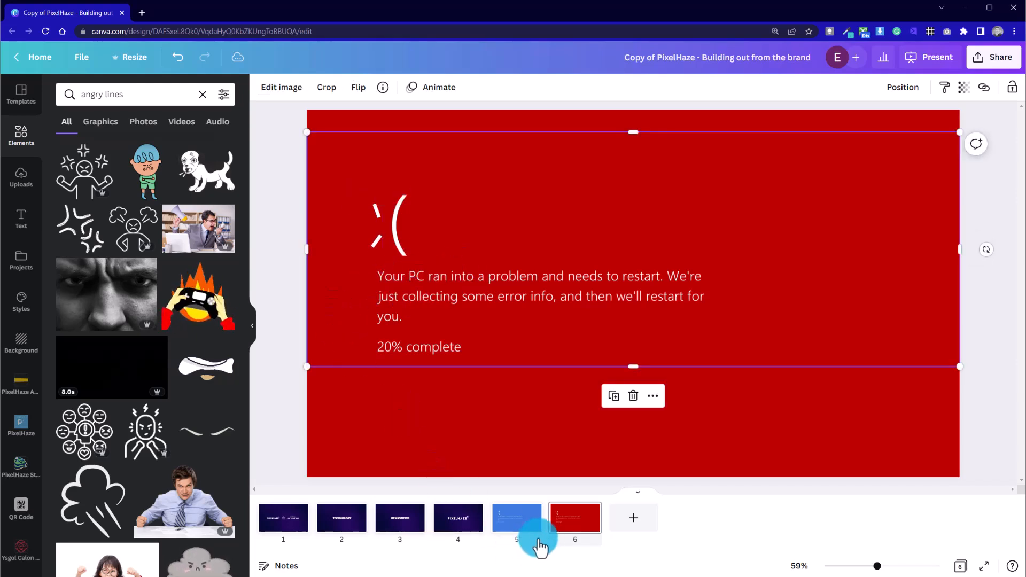
Flip between the blue and red error pages to compare the two faces
{"action": "left_click", "coordinate": [523, 528]}
{"action": "key", "text": "Right"}
{"action": "key", "text": "Left"}
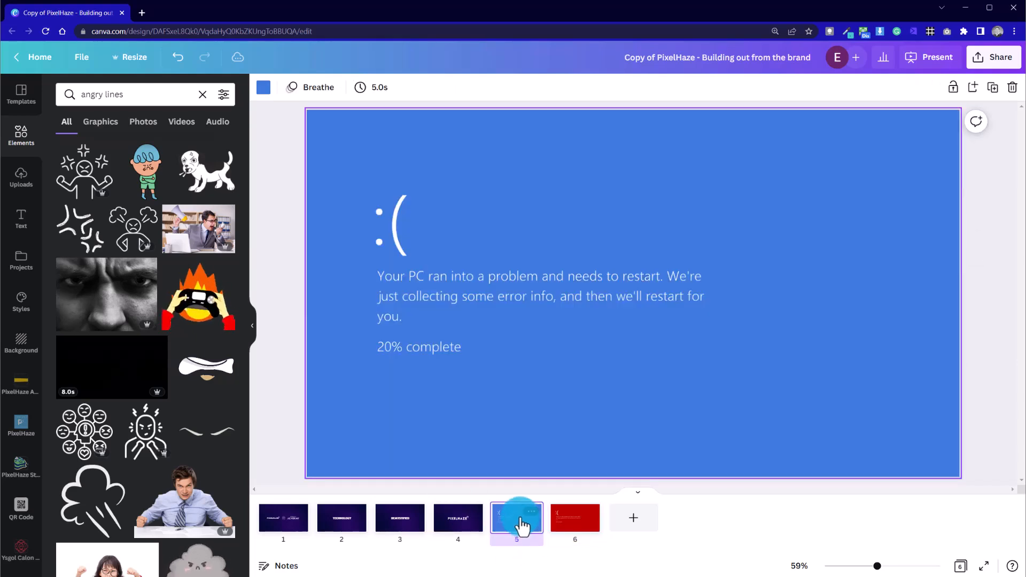
{"action": "key", "text": "Right"}
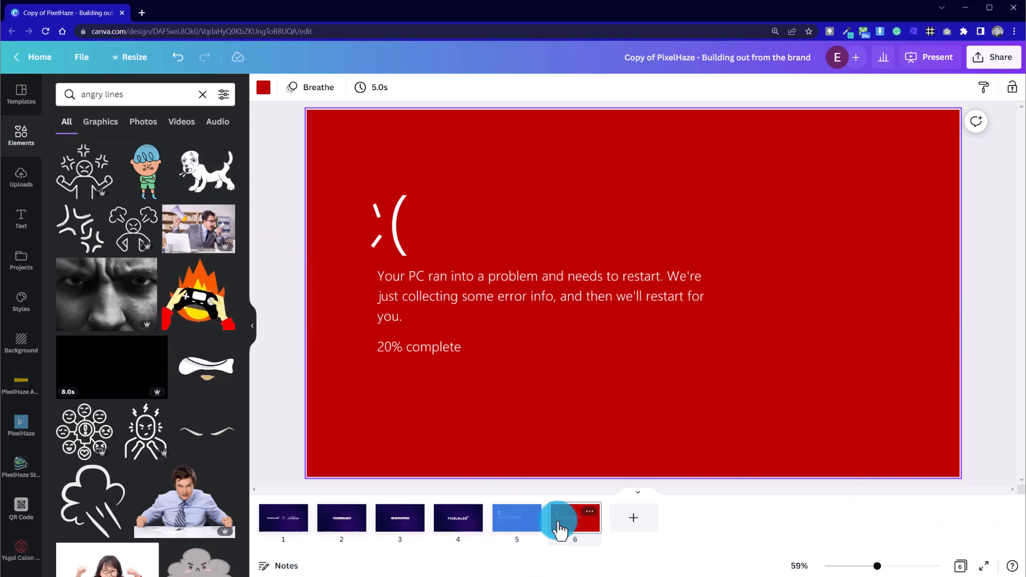
Duplicate the blue and red error pages and arrange the copies after the originals in alternating blue, red order
{"action": "right_click", "coordinate": [525, 531]}
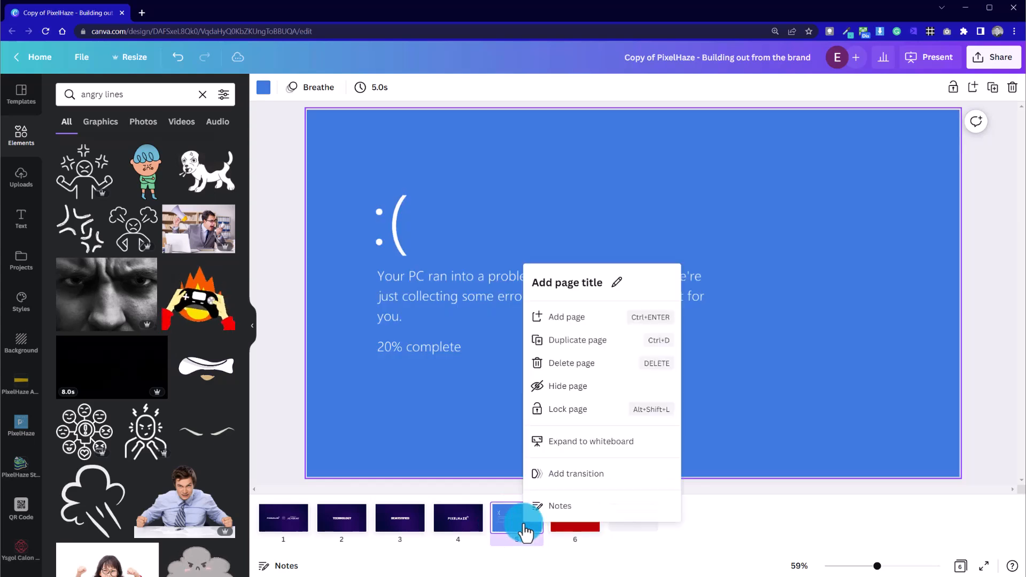
{"action": "left_click", "coordinate": [584, 343]}
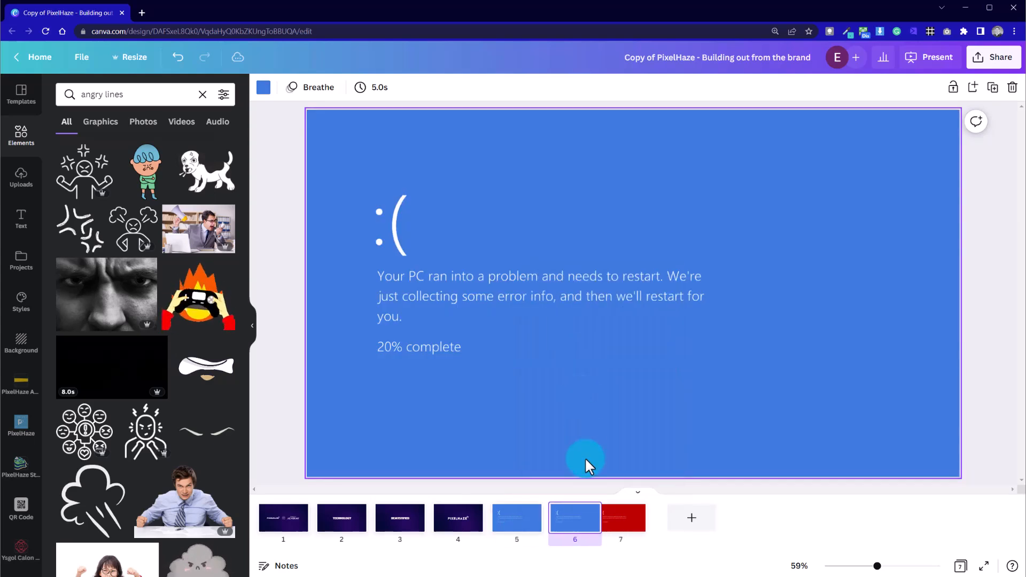
{"action": "left_click_drag", "start_coordinate": [575, 532], "coordinate": [607, 550]}
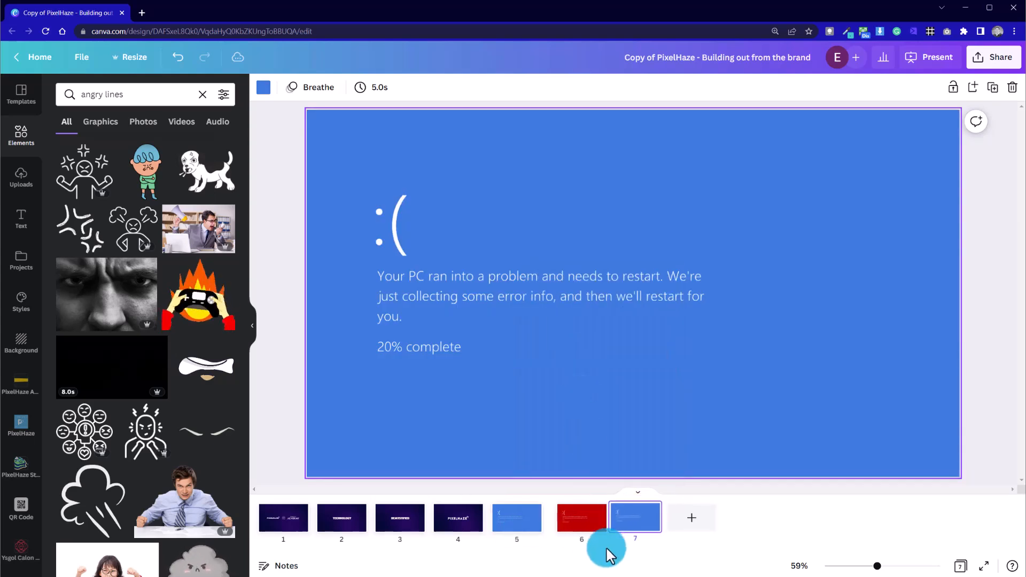
{"action": "right_click", "coordinate": [579, 534]}
{"action": "left_click", "coordinate": [624, 344]}
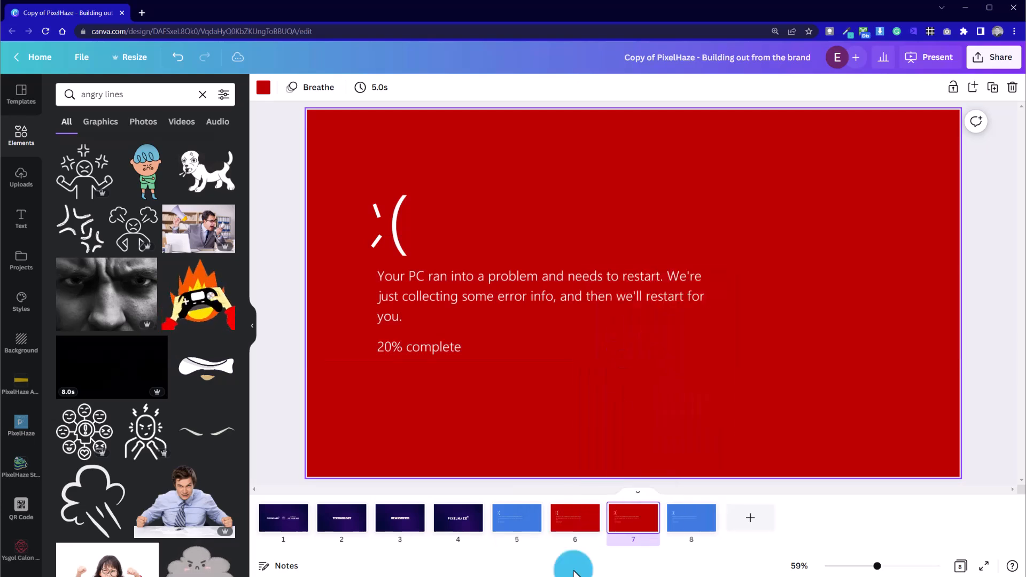
{"action": "left_click_drag", "start_coordinate": [615, 527], "coordinate": [695, 522]}
Step through the four alternating error pages, 5 to 8, to check the colour-switching effect
{"action": "left_click", "coordinate": [526, 531]}
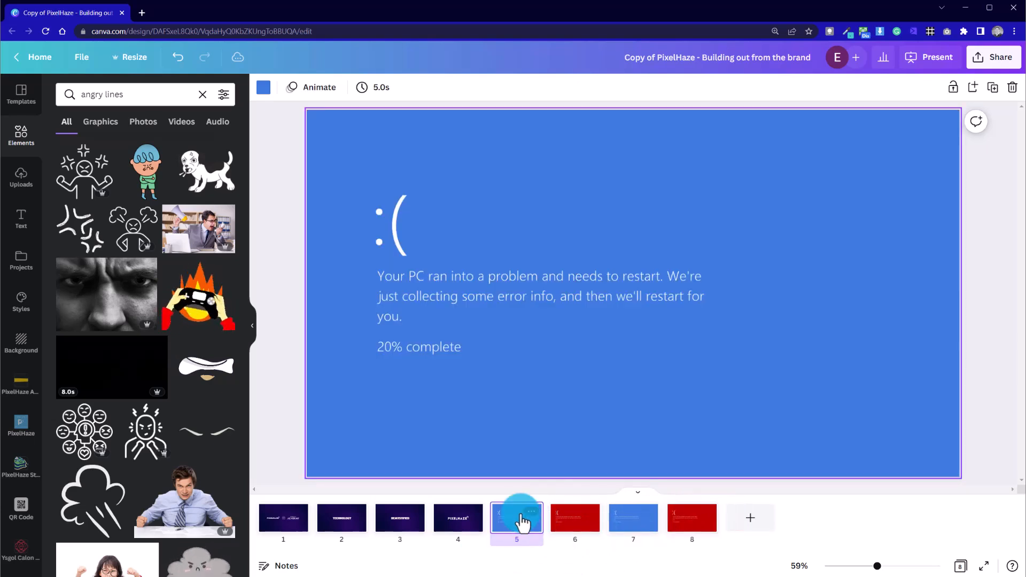
{"action": "key", "text": "Right"}
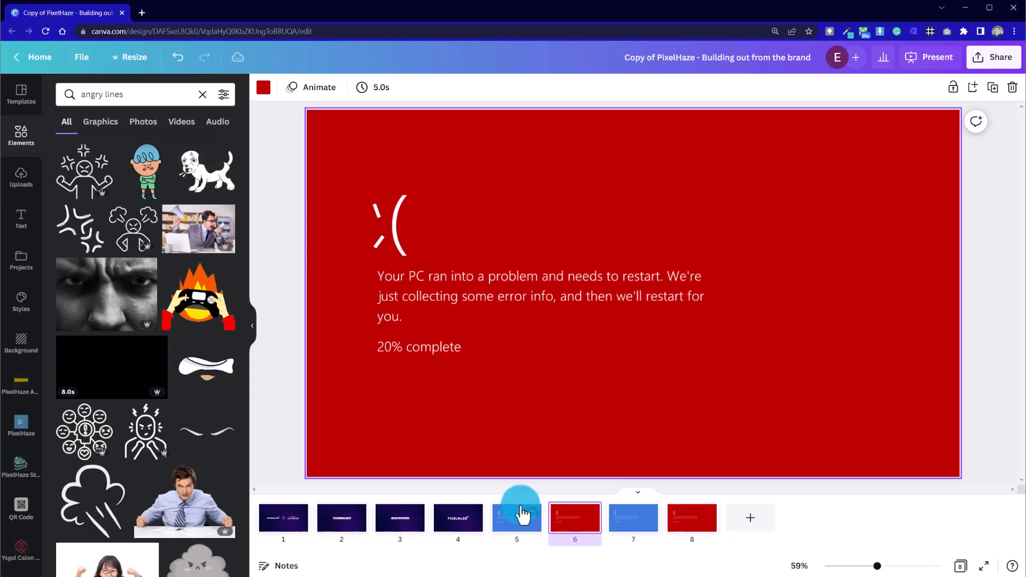
{"action": "key", "text": "Right"}
{"action": "key", "text": "Right"}
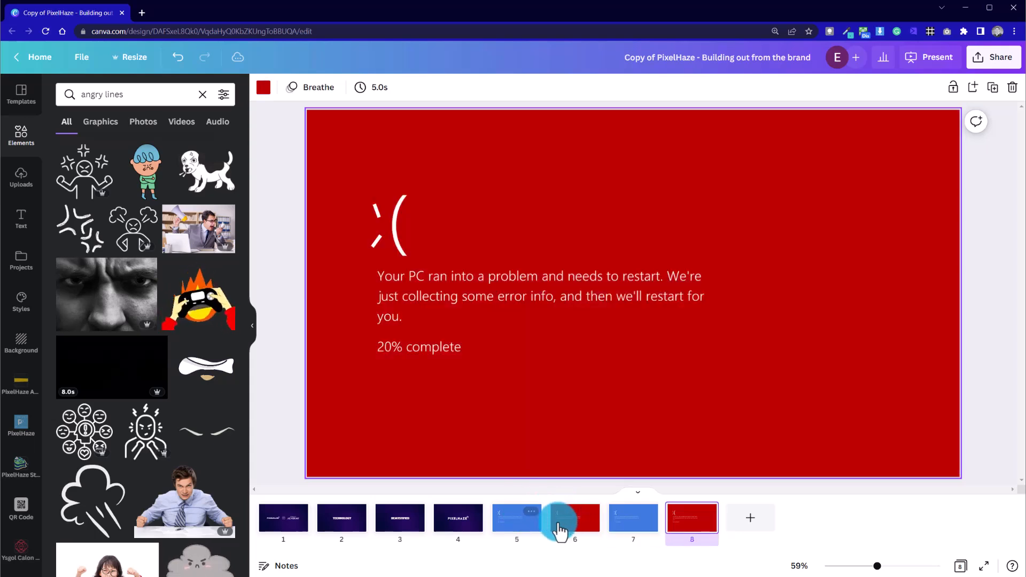
{"action": "left_click", "coordinate": [555, 521]}
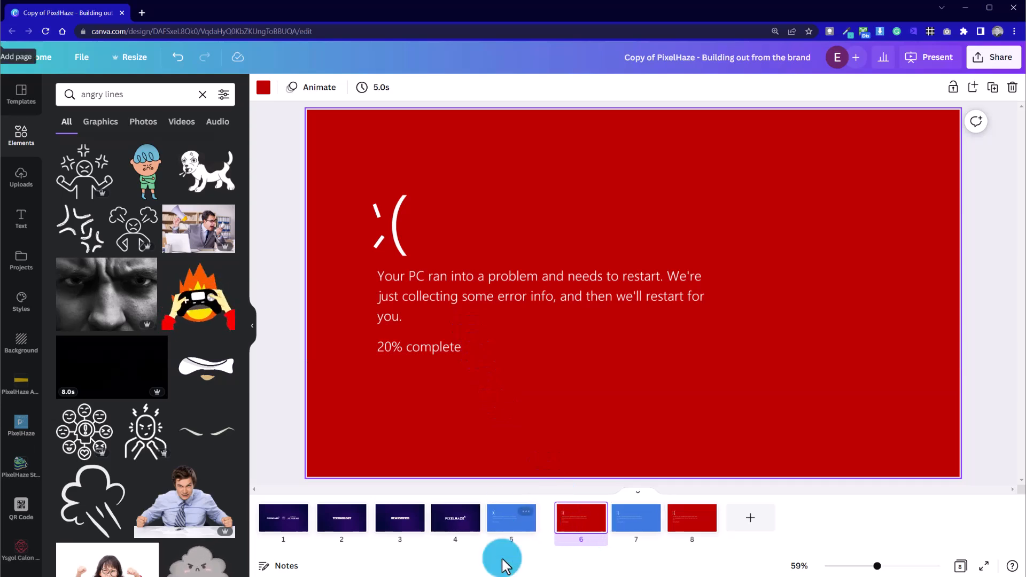
Browse the animations for the first blue error page and set that page's duration to 3.0 seconds
{"action": "left_click", "coordinate": [523, 523]}
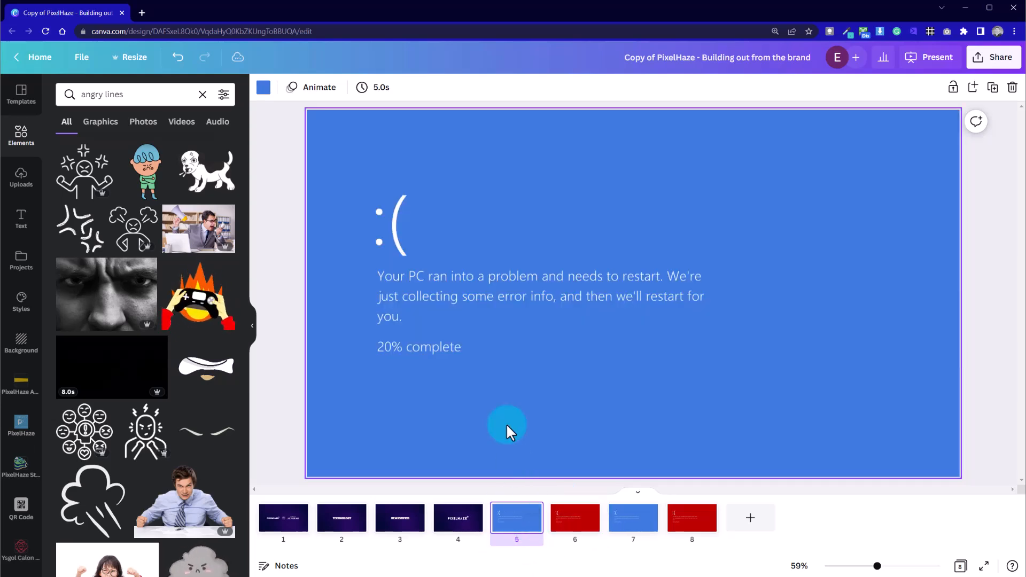
{"action": "left_click", "coordinate": [319, 88]}
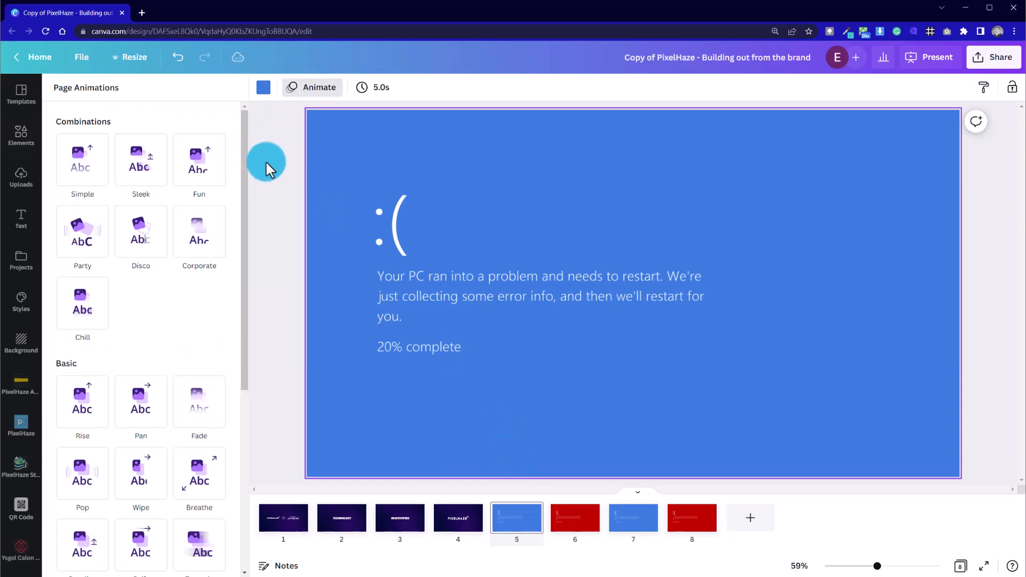
{"action": "left_click_drag", "start_coordinate": [247, 295], "coordinate": [195, 522]}
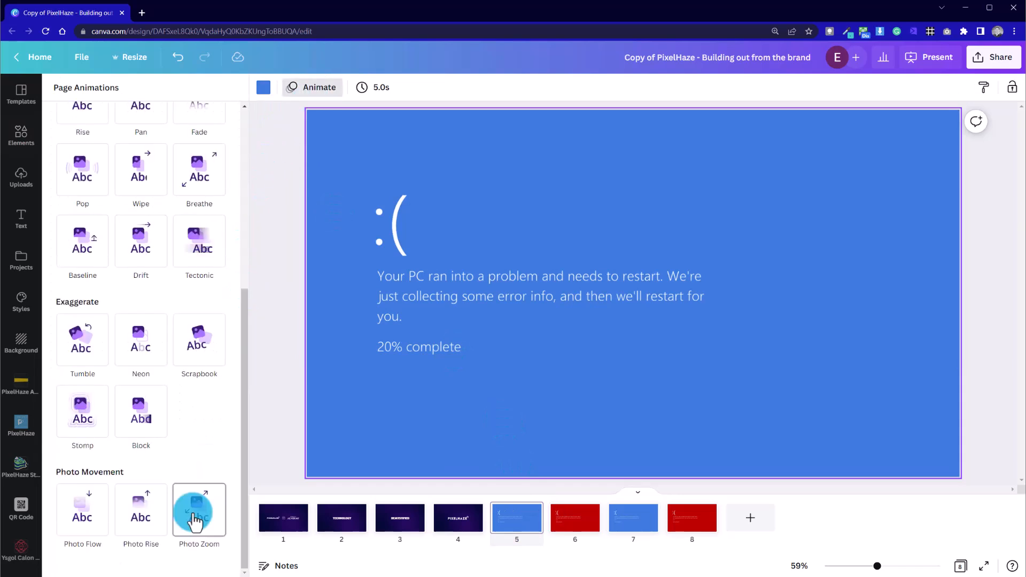
{"action": "left_click", "coordinate": [386, 88]}
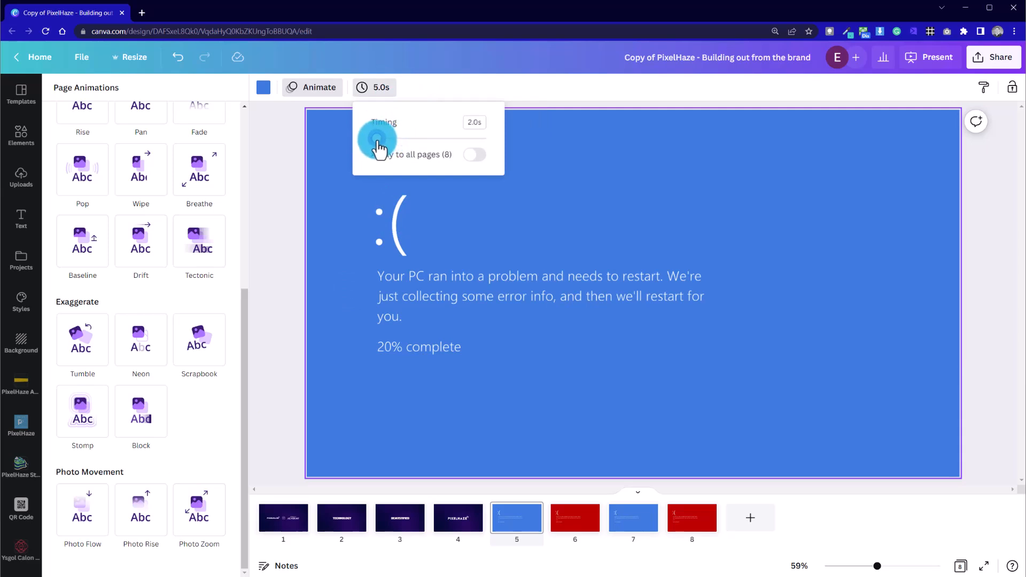
{"action": "left_click", "coordinate": [292, 231]}
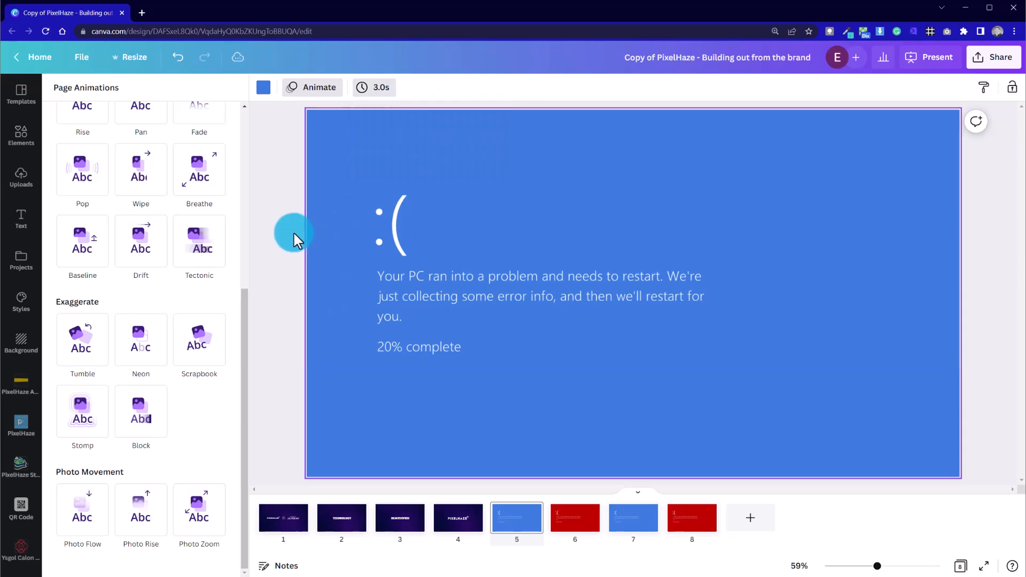
Set the first red page's duration to 1.0 second and shorten the second blue page's to about 0.4 seconds
{"action": "left_click", "coordinate": [566, 527]}
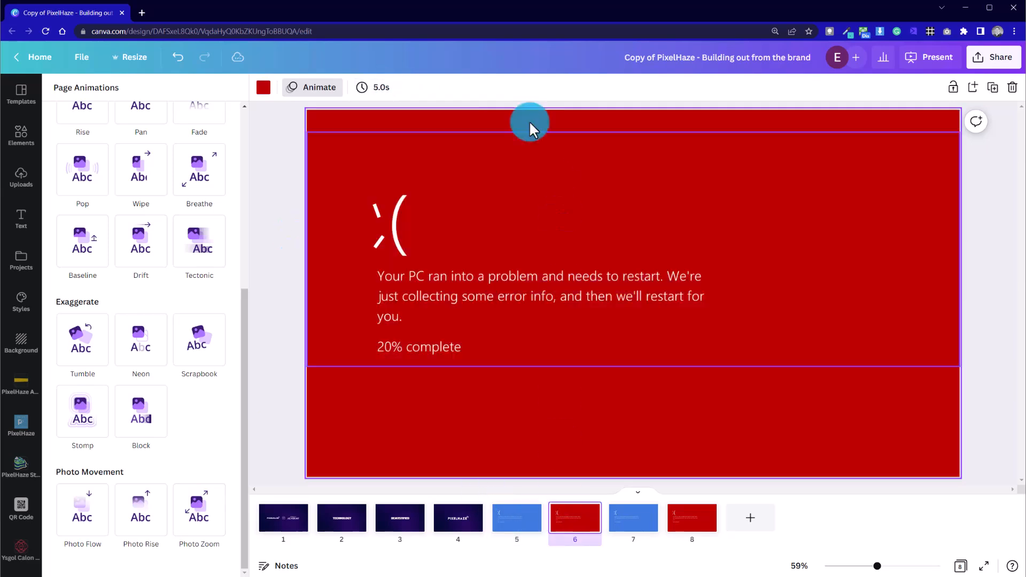
{"action": "left_click", "coordinate": [389, 87]}
{"action": "mouse_move", "coordinate": [366, 143]}
{"action": "left_mouse_down"}
{"action": "mouse_move", "coordinate": [310, 178]}
{"action": "mouse_move", "coordinate": [361, 148]}
{"action": "left_mouse_up"}
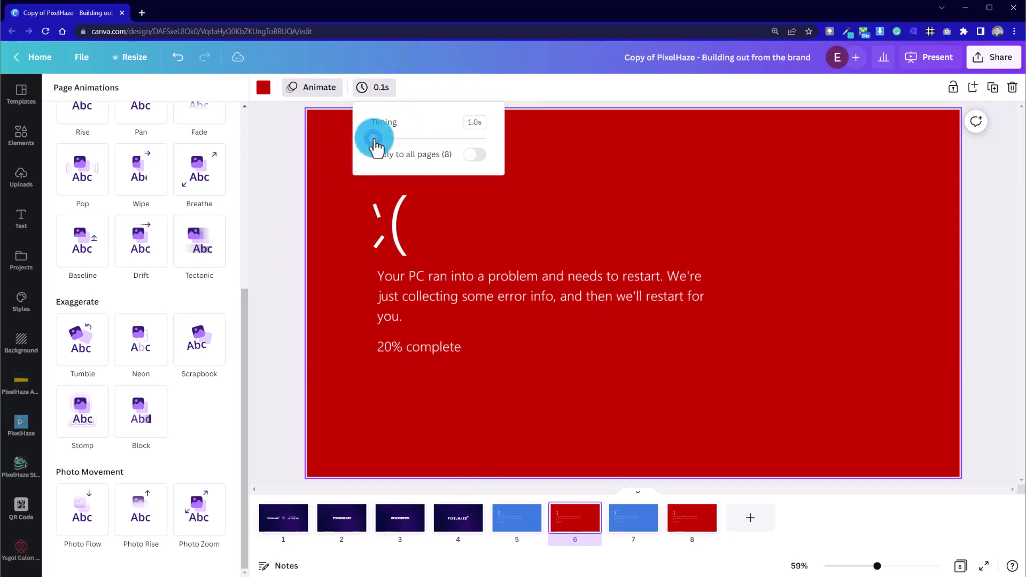
{"action": "left_click", "coordinate": [266, 184]}
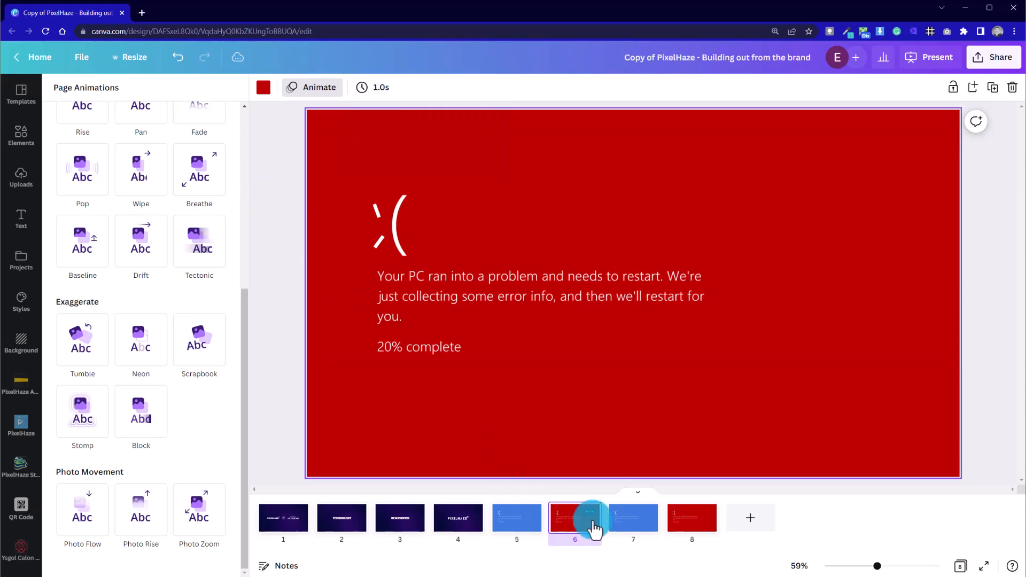
{"action": "left_click", "coordinate": [623, 521]}
{"action": "left_click", "coordinate": [372, 88]}
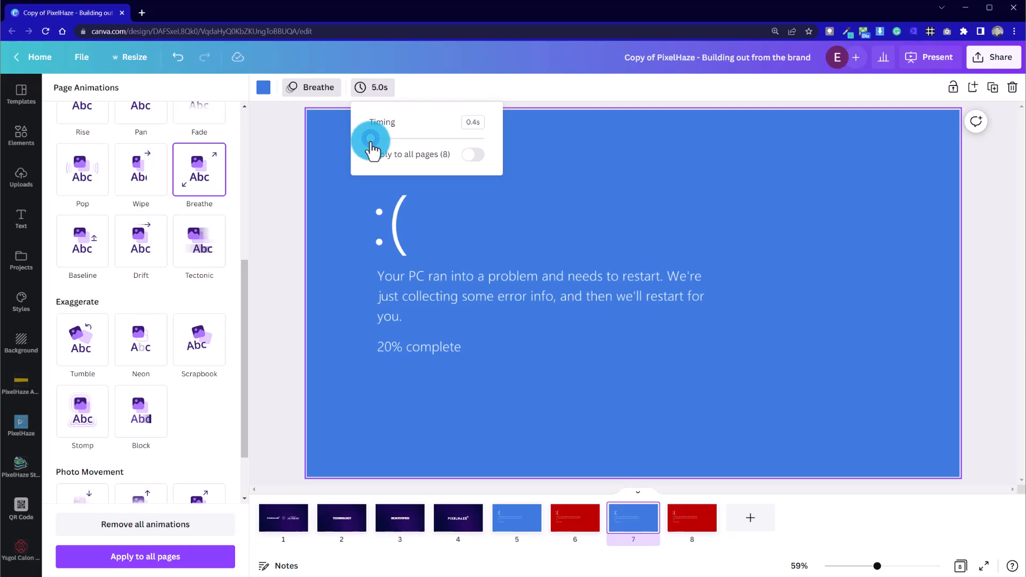
Delete the extra blue and red error pages, keeping one page of each colour
{"action": "left_click", "coordinate": [697, 526]}
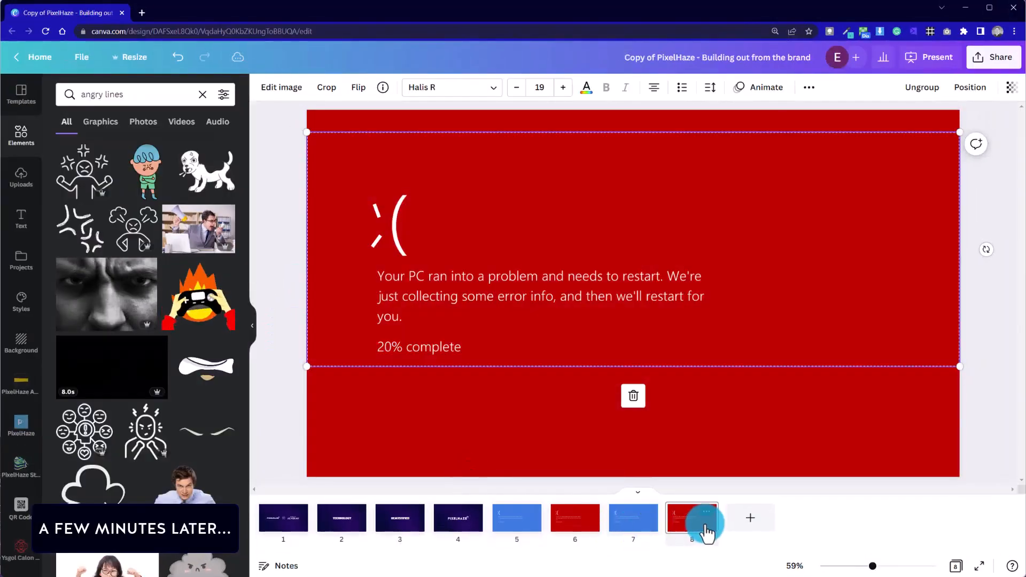
{"action": "mouse_move", "coordinate": [703, 529]}
{"action": "left_mouse_down"}
{"action": "mouse_move", "coordinate": [568, 521]}
{"action": "mouse_move", "coordinate": [686, 529]}
{"action": "left_mouse_up"}
{"action": "key", "text": "Delete"}
Compare the remaining blue and red pages and inspect the group holding the red page's face and text
{"action": "left_click", "coordinate": [522, 530]}
{"action": "key", "text": "Right"}
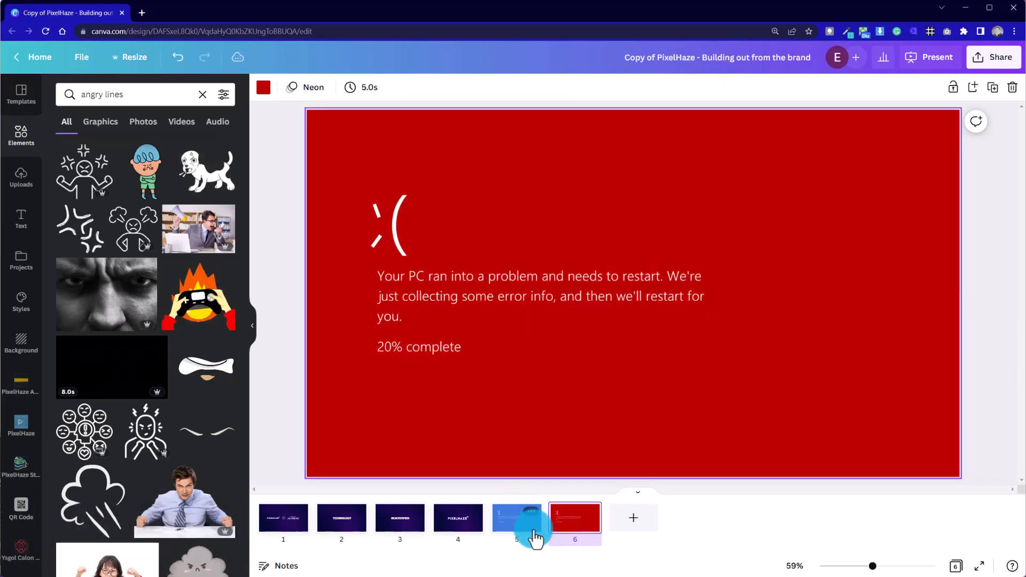
{"action": "key", "text": "Left"}
{"action": "key", "text": "Right"}
{"action": "left_click_drag", "start_coordinate": [378, 251], "coordinate": [385, 197]}
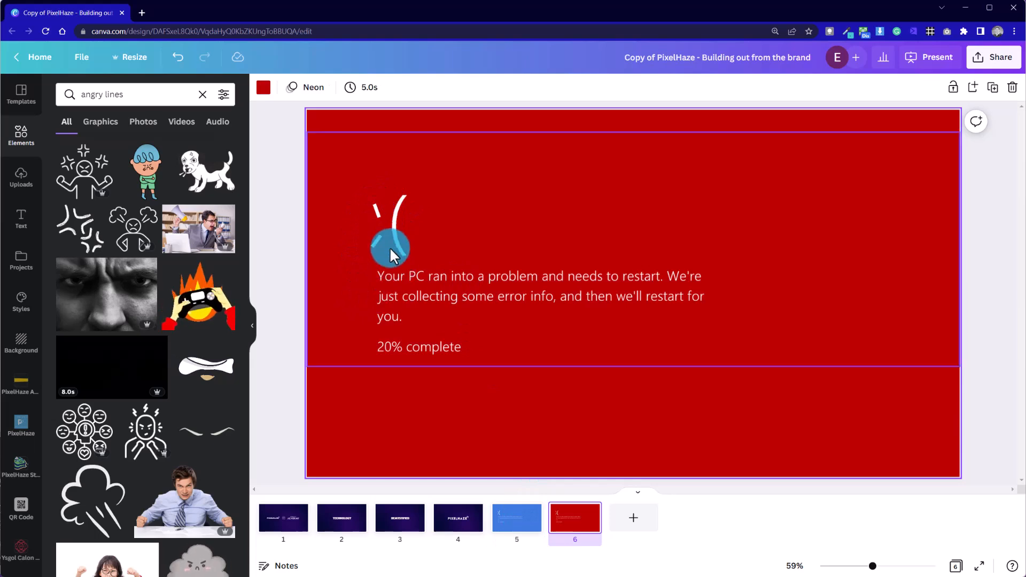
{"action": "left_click", "coordinate": [560, 198]}
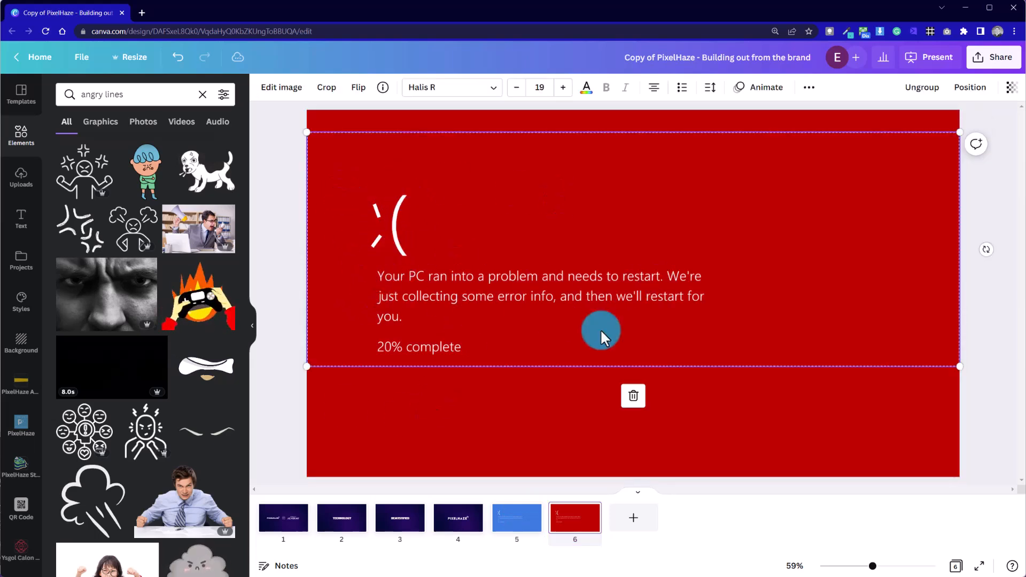
{"action": "left_click", "coordinate": [609, 473]}
Open the red error page's page animations and locate the Neon effect in the Exaggerate set
{"action": "left_click", "coordinate": [524, 534]}
{"action": "left_click", "coordinate": [556, 518]}
{"action": "left_click", "coordinate": [302, 95]}
{"action": "left_click", "coordinate": [24, 336]}
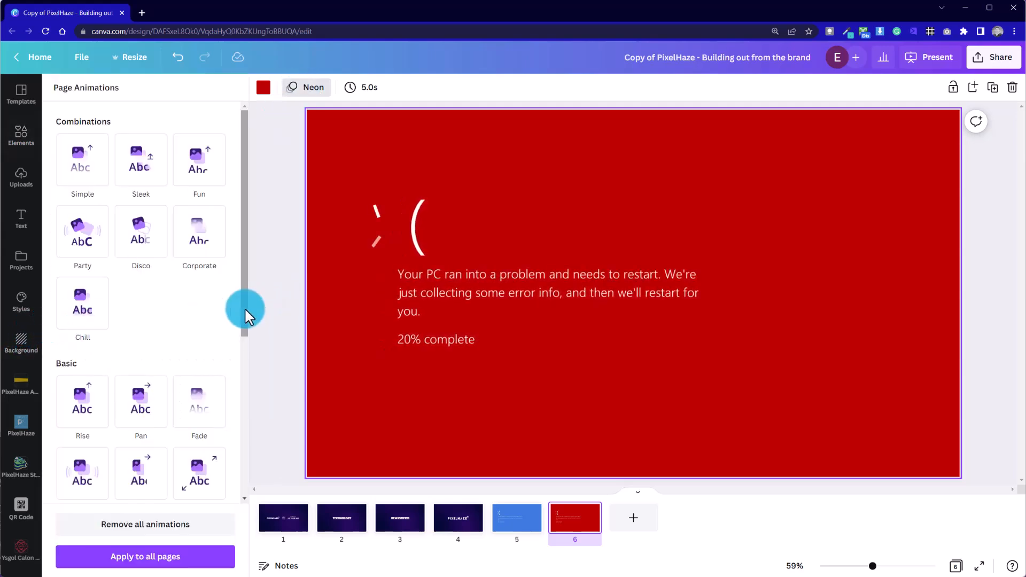
{"action": "left_click_drag", "start_coordinate": [245, 321], "coordinate": [225, 417]}
{"action": "scroll", "coordinate": [229, 424], "scroll_direction": "down", "scroll_amount": 2}
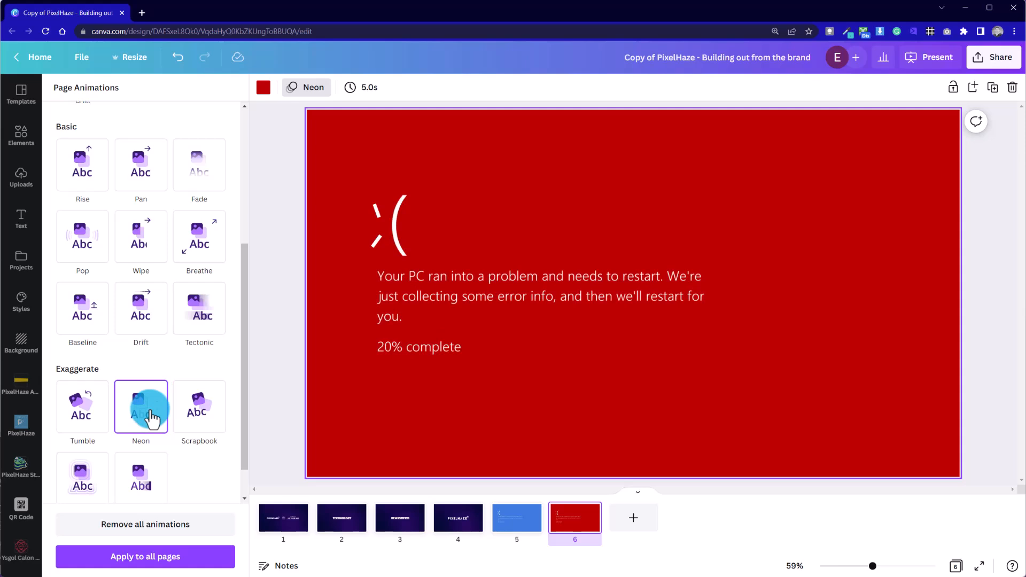
Flip back and forth between the blue and red error pages to preview how they alternate
{"action": "key", "text": "Left"}
{"action": "key", "text": "Right"}
{"action": "key", "text": "Left"}
{"action": "key", "text": "Right"}
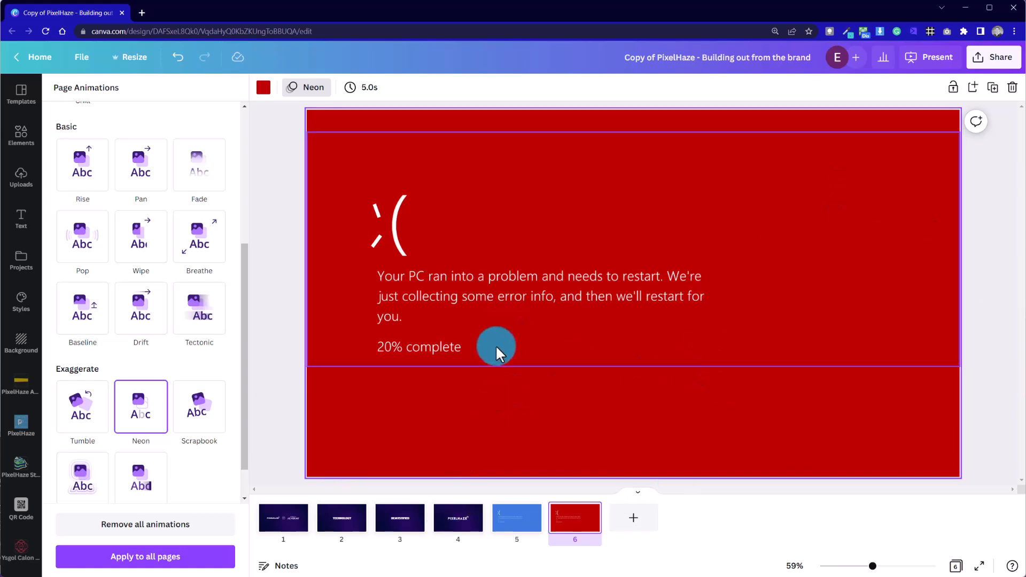
Open the design's download settings and choose MP4 Video as the file type
{"action": "left_click", "coordinate": [986, 58]}
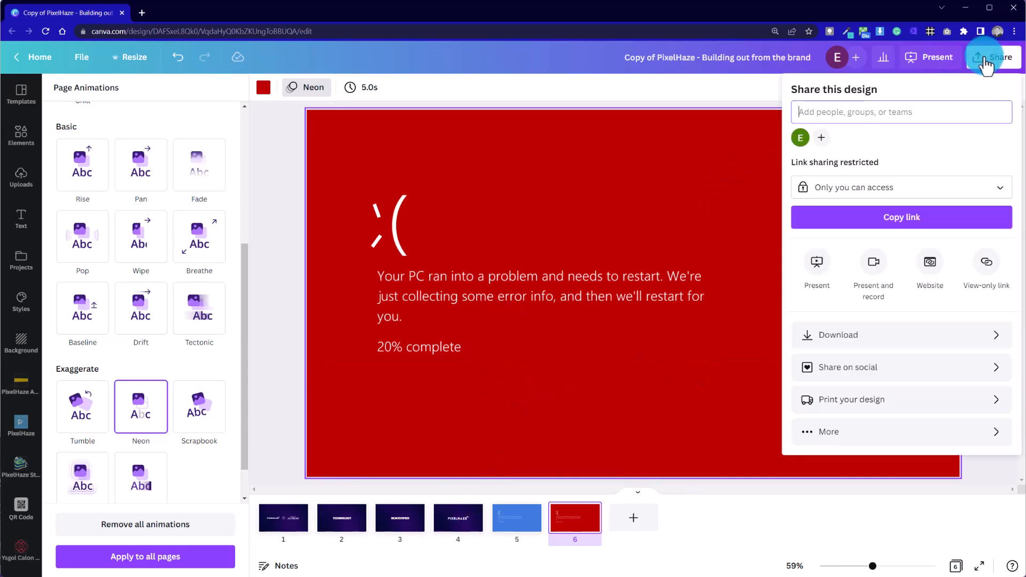
{"action": "left_click", "coordinate": [939, 335]}
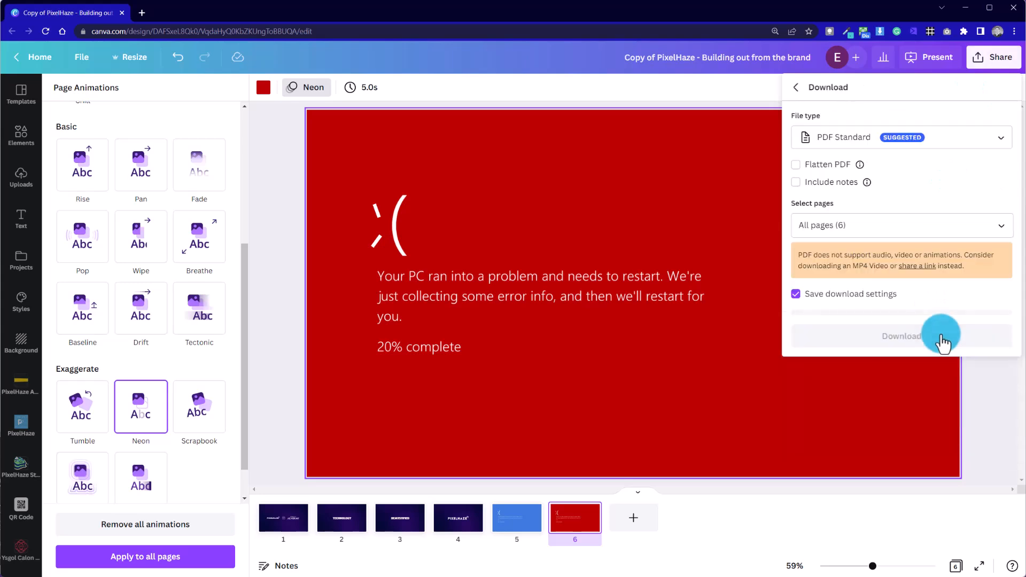
{"action": "left_click", "coordinate": [916, 153]}
{"action": "left_click", "coordinate": [881, 338]}
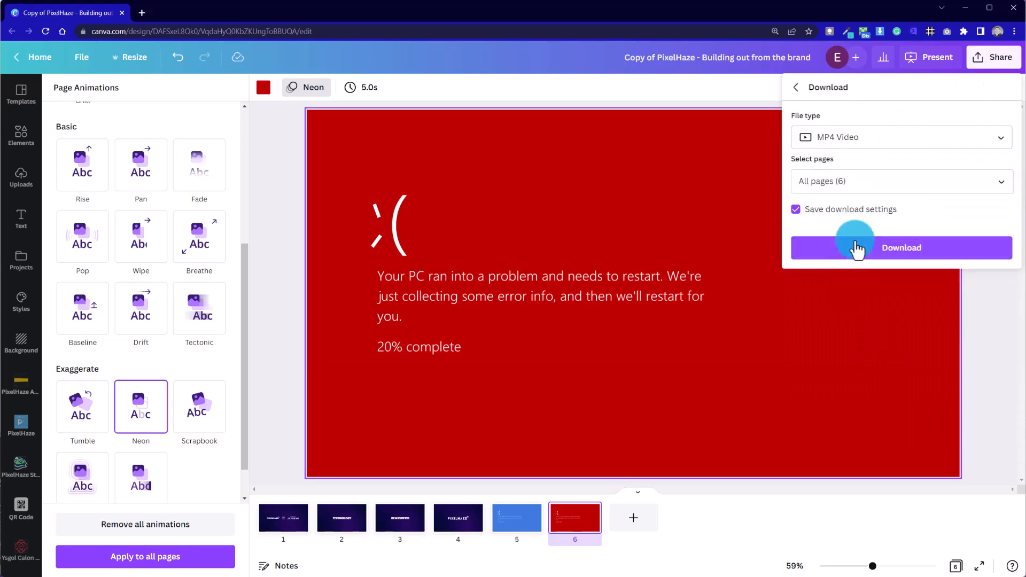
Limit the export to pages 5 and 6, the blue and red error pages, and download the video
{"action": "left_click", "coordinate": [881, 184]}
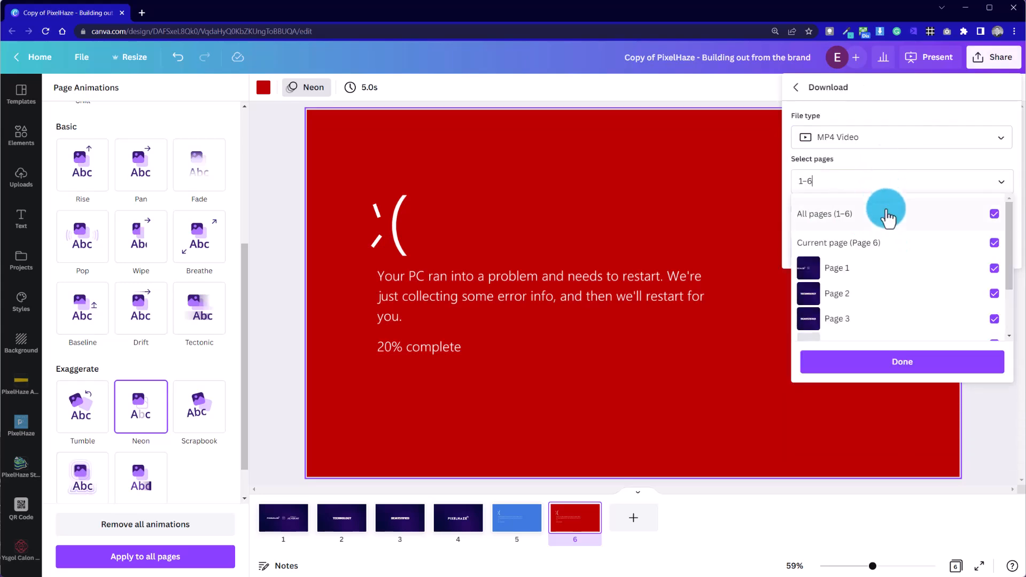
{"action": "left_click", "coordinate": [996, 217]}
{"action": "scroll", "coordinate": [967, 270], "scroll_direction": "down", "scroll_amount": 3}
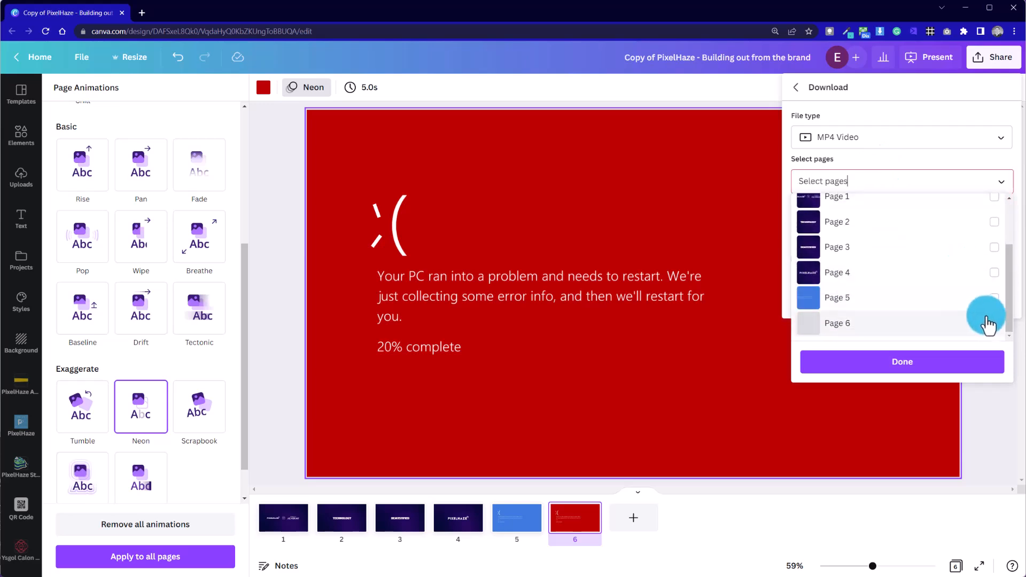
{"action": "left_click", "coordinate": [995, 298]}
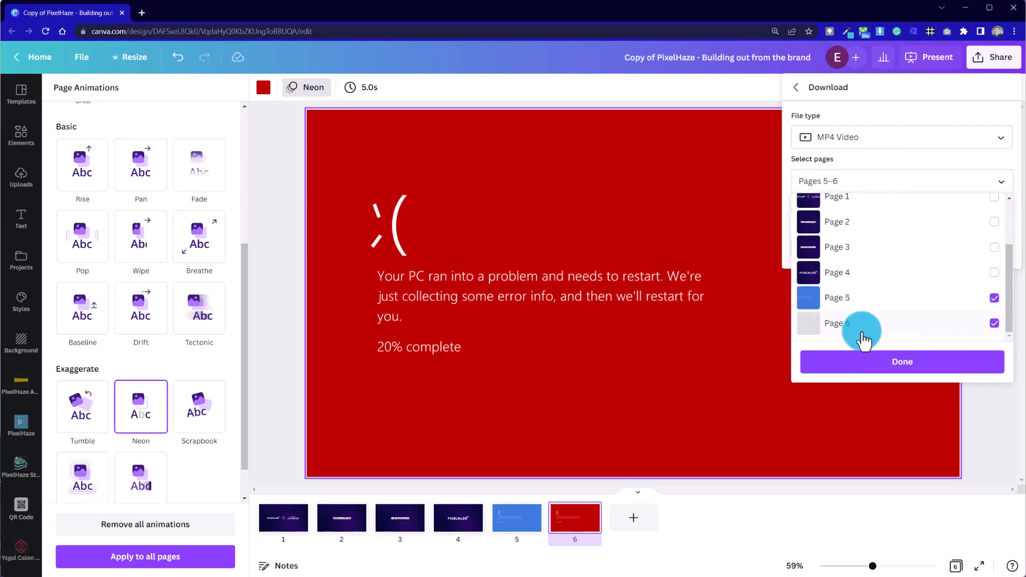
{"action": "left_click", "coordinate": [881, 373]}
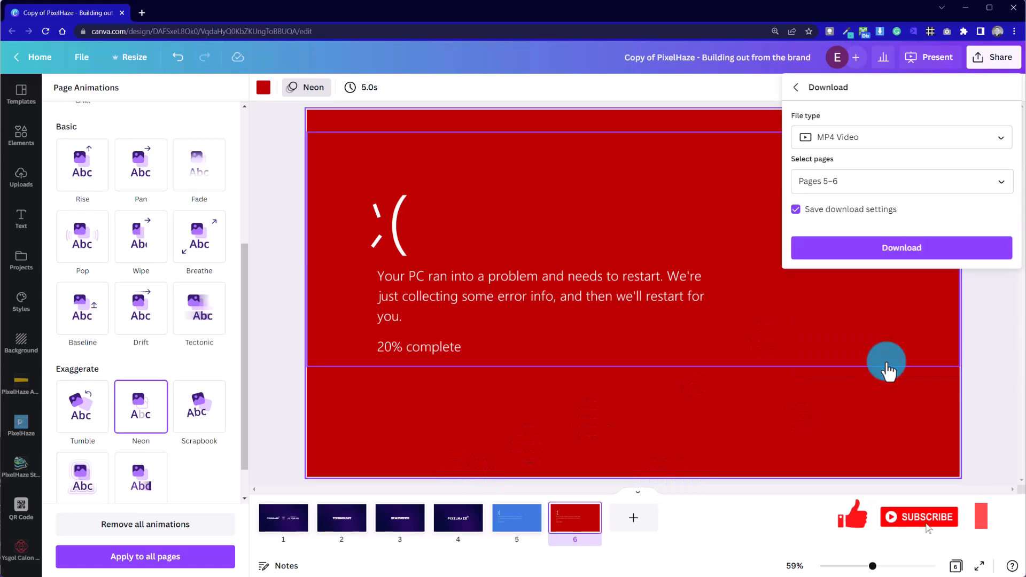
{"action": "left_click", "coordinate": [891, 257]}
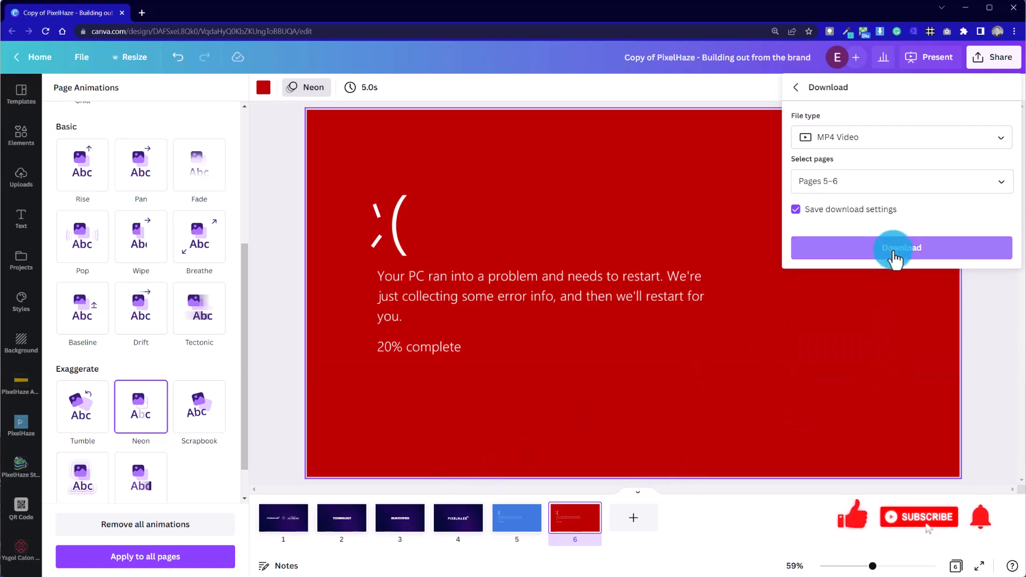
Play the downloaded MP4 in Media Player to check the error-page animation and close the player
{"action": "left_click", "coordinate": [575, 326]}
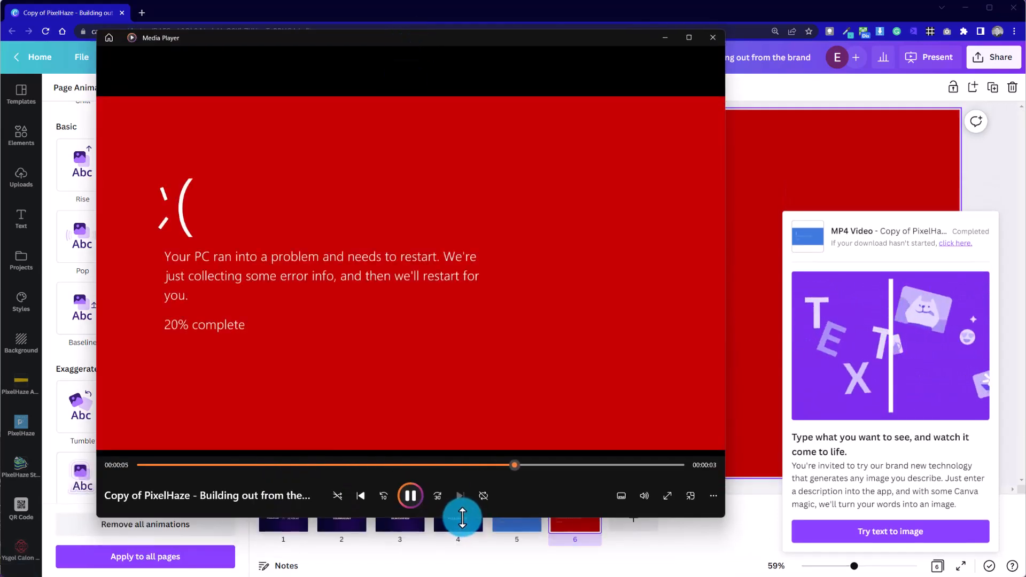
{"action": "left_click", "coordinate": [712, 37]}
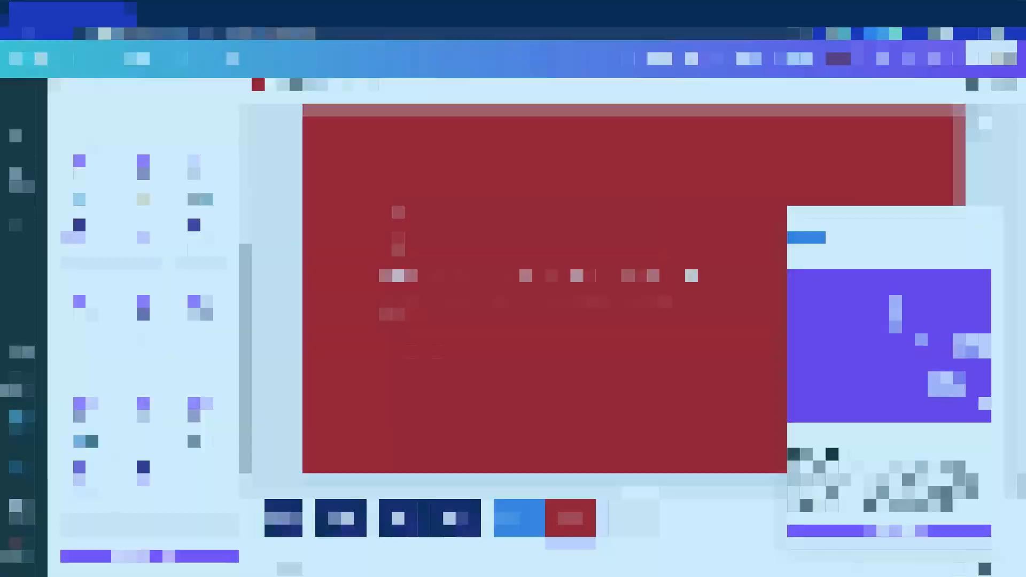